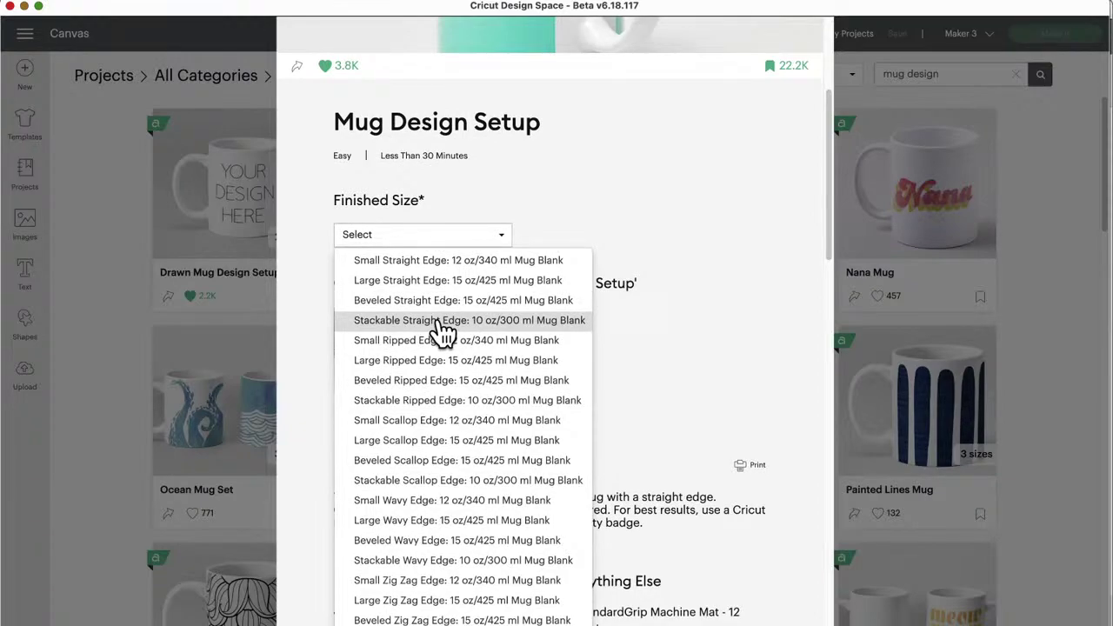
Choose the Stackable Straight Edge: 10 oz/300 ml Mug Blank size for the mug setup and select its template on the canvas
left_click(441, 321)
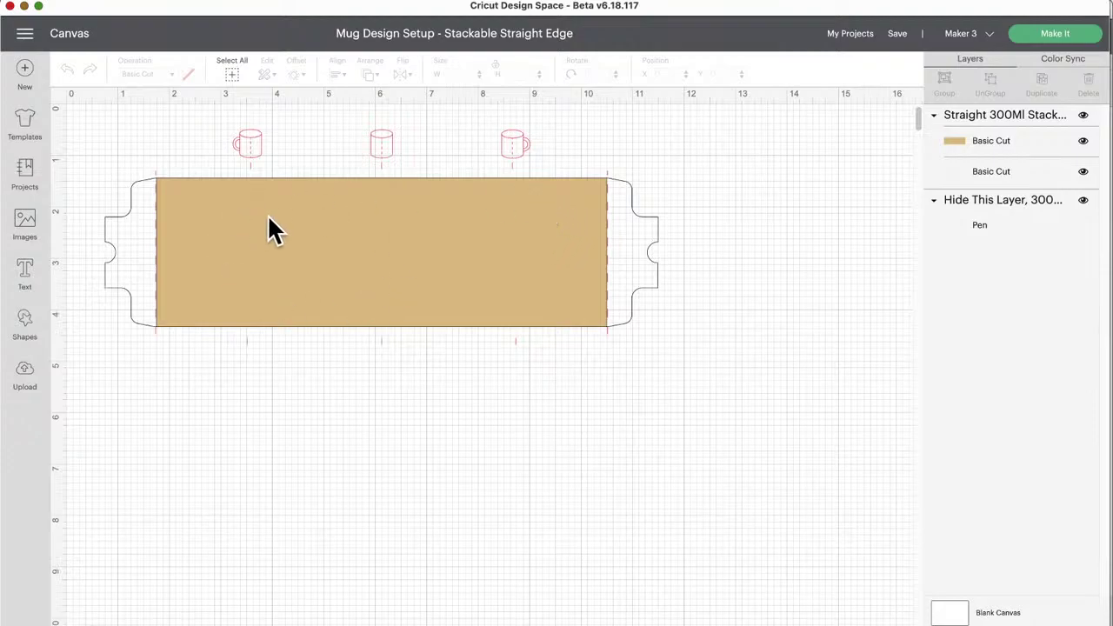
left_click(334, 219)
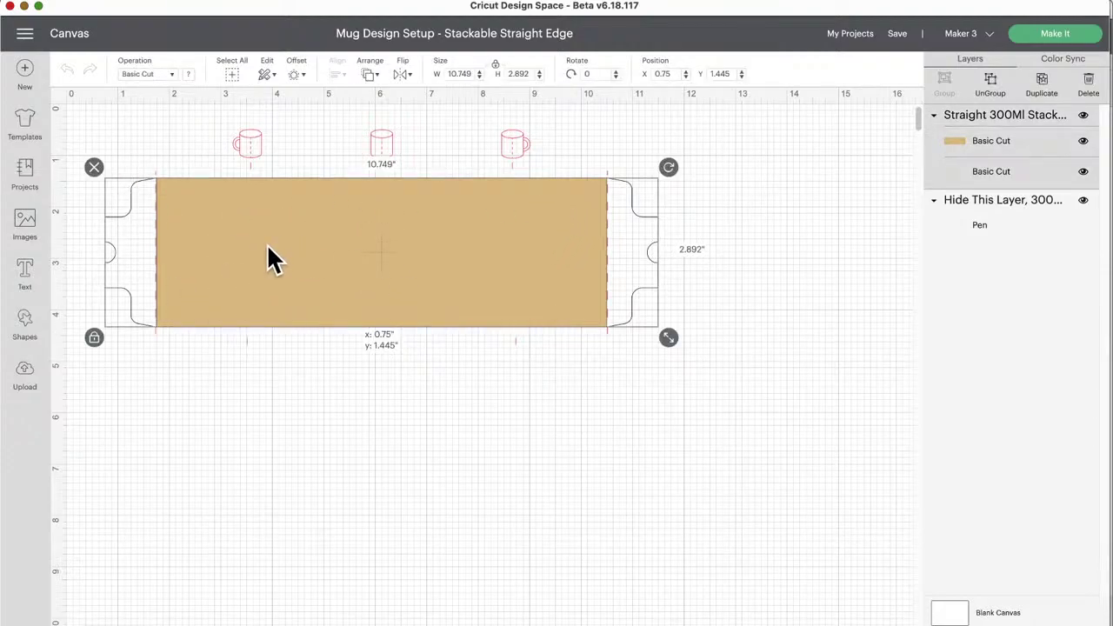
Filter the image library to single-layer images and browse through the filtered designs
left_click(28, 226)
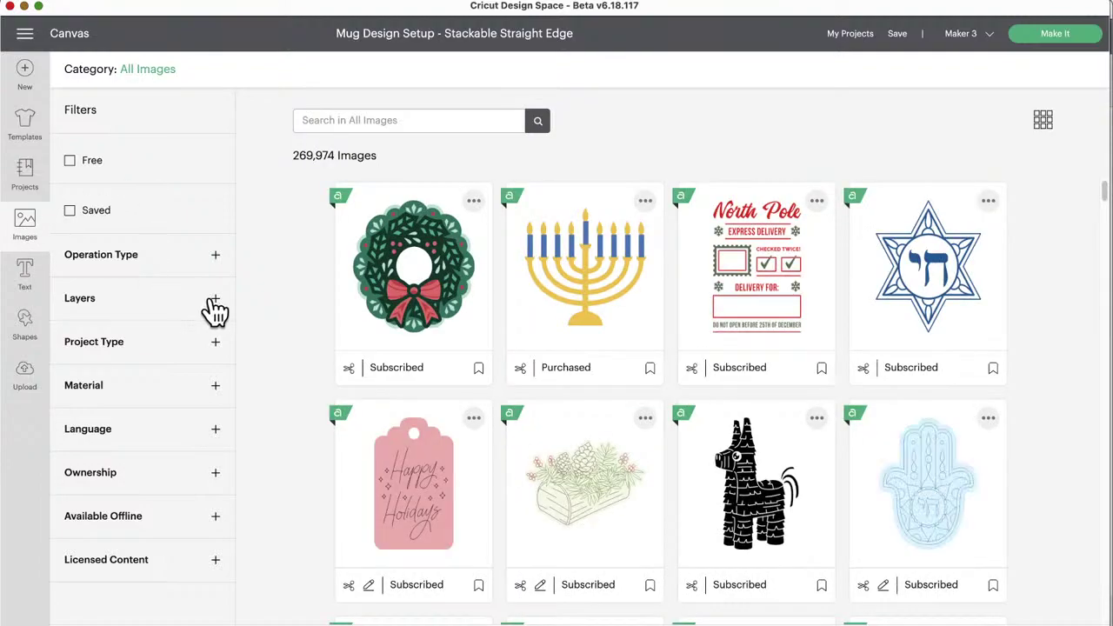
left_click(214, 300)
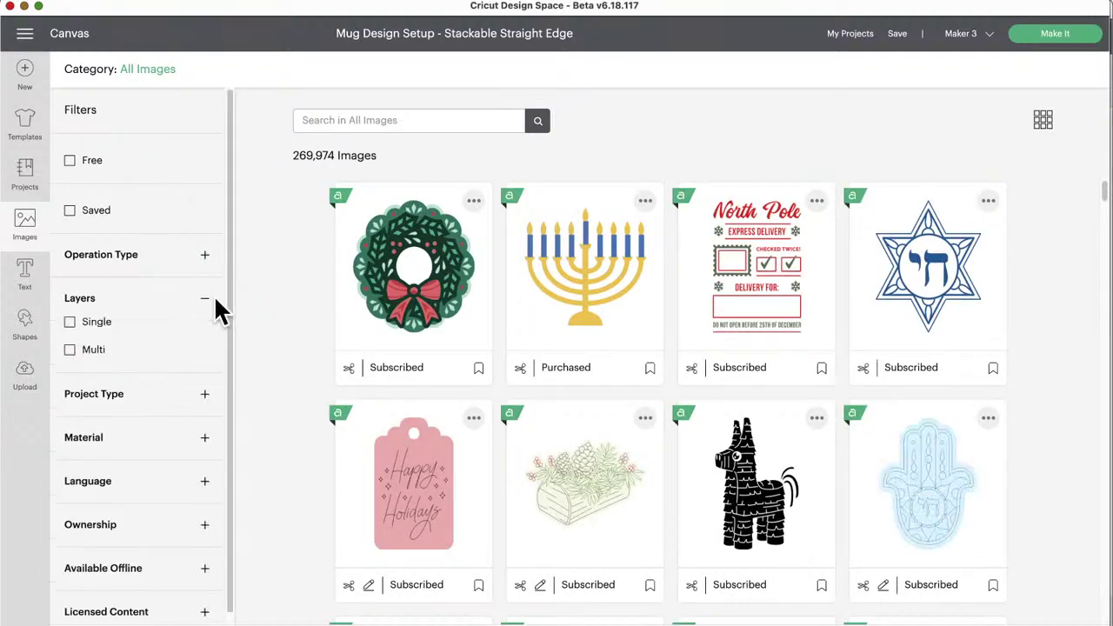
left_click(70, 323)
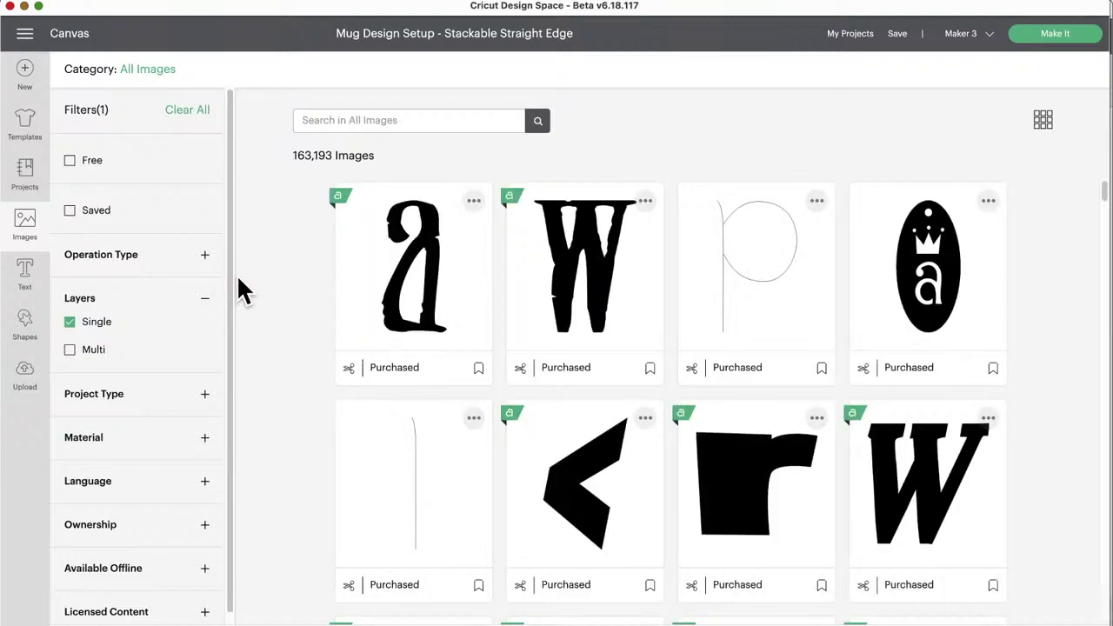
scroll(541, 313, "down", 10)
scroll(541, 312, "down", 10)
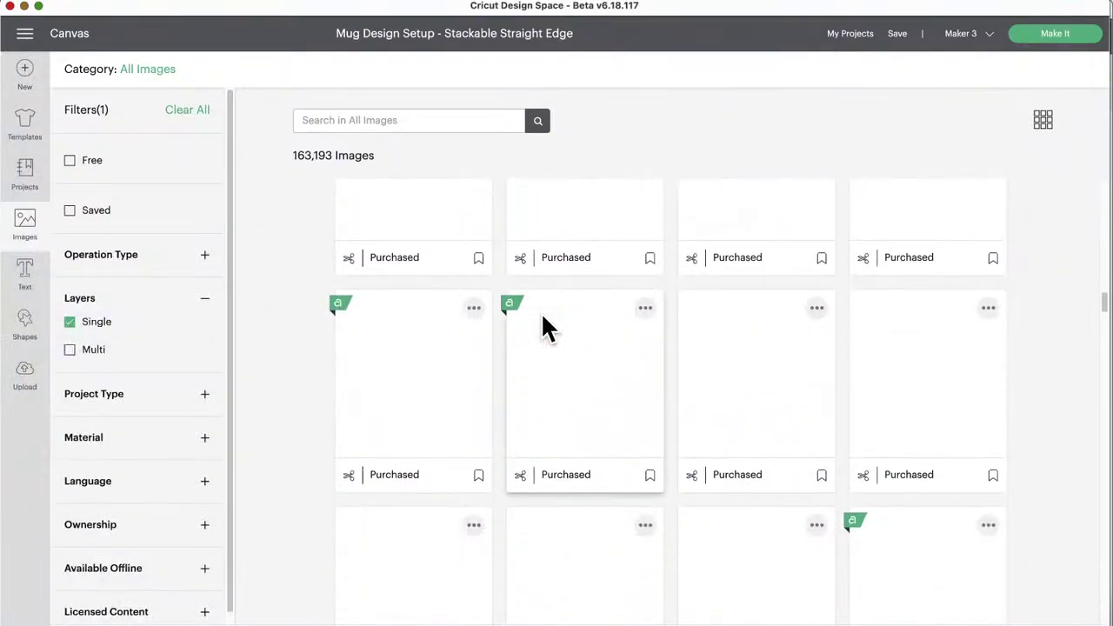
scroll(542, 316, "down", 5)
scroll(541, 312, "down", 5)
scroll(541, 312, "down", 5)
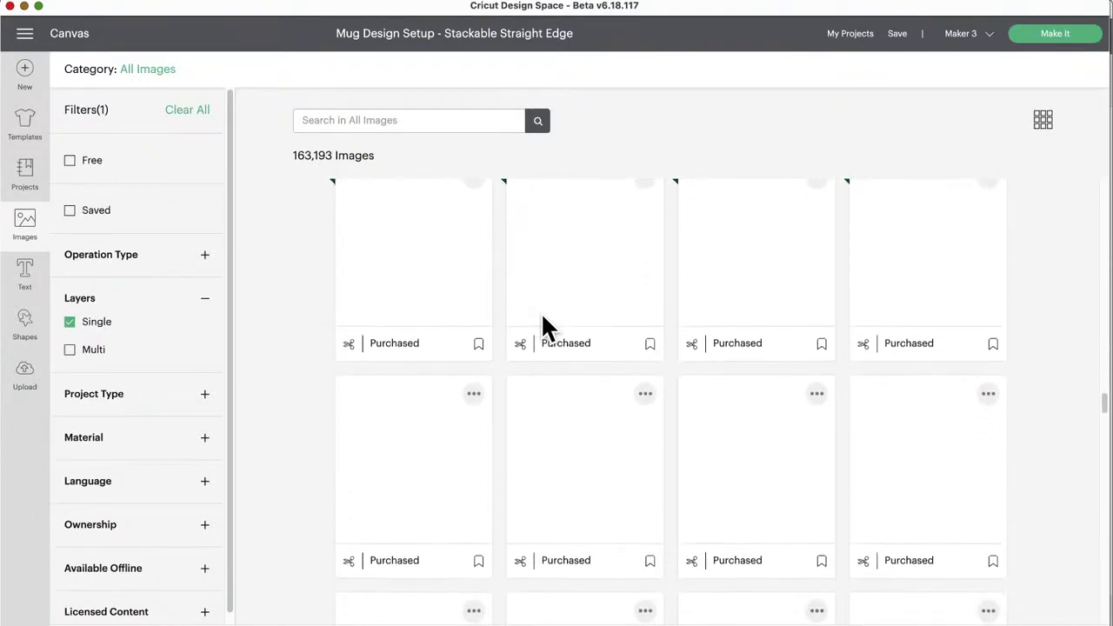
scroll(541, 313, "down", 4)
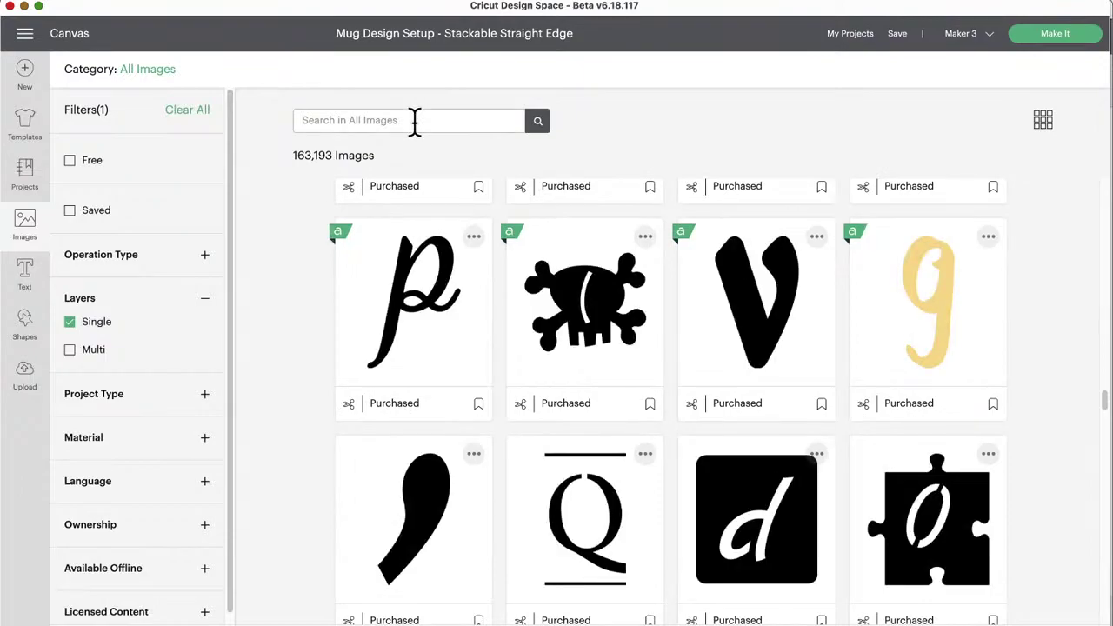
Search the single-layer images for "gnome" and reposition the full-length gnome on the canvas
type("g")
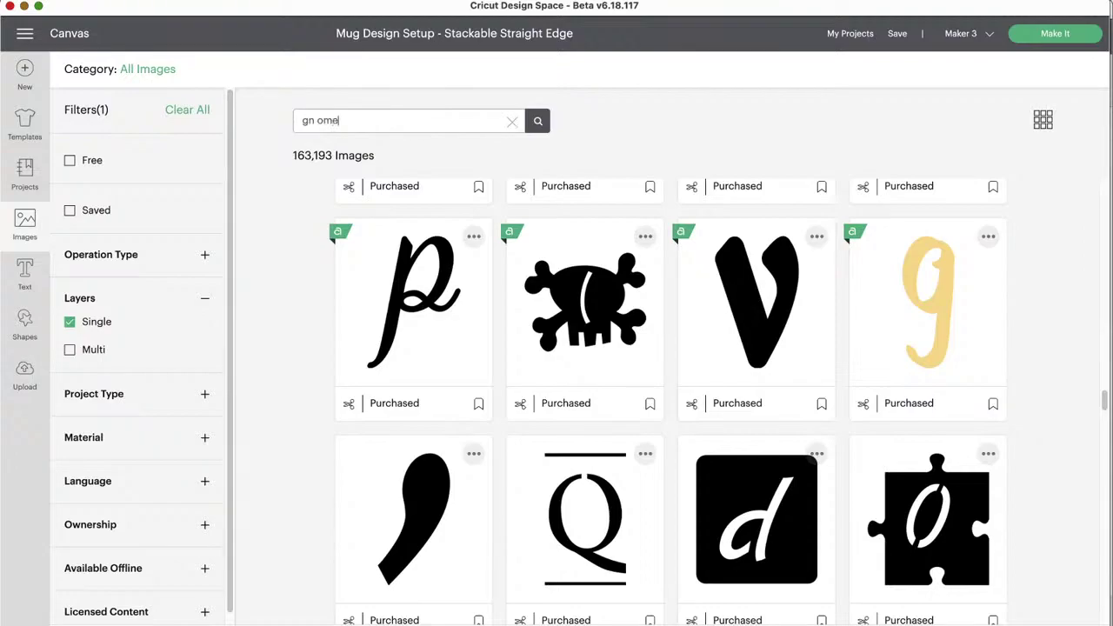
type("n ome")
key("Return")
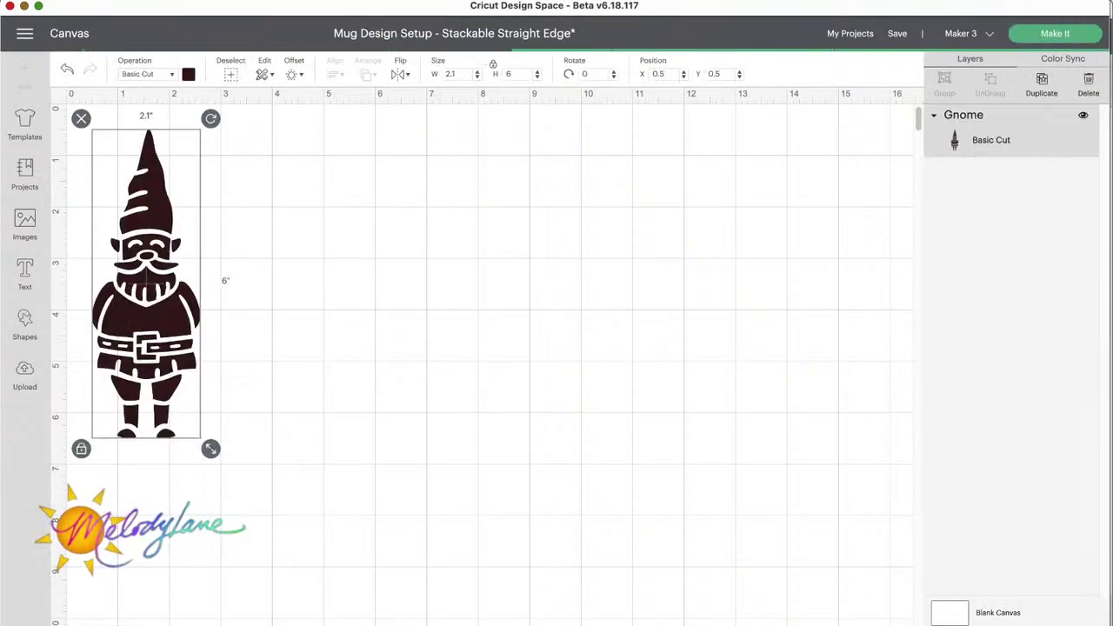
left_click_drag(150, 336, 285, 365)
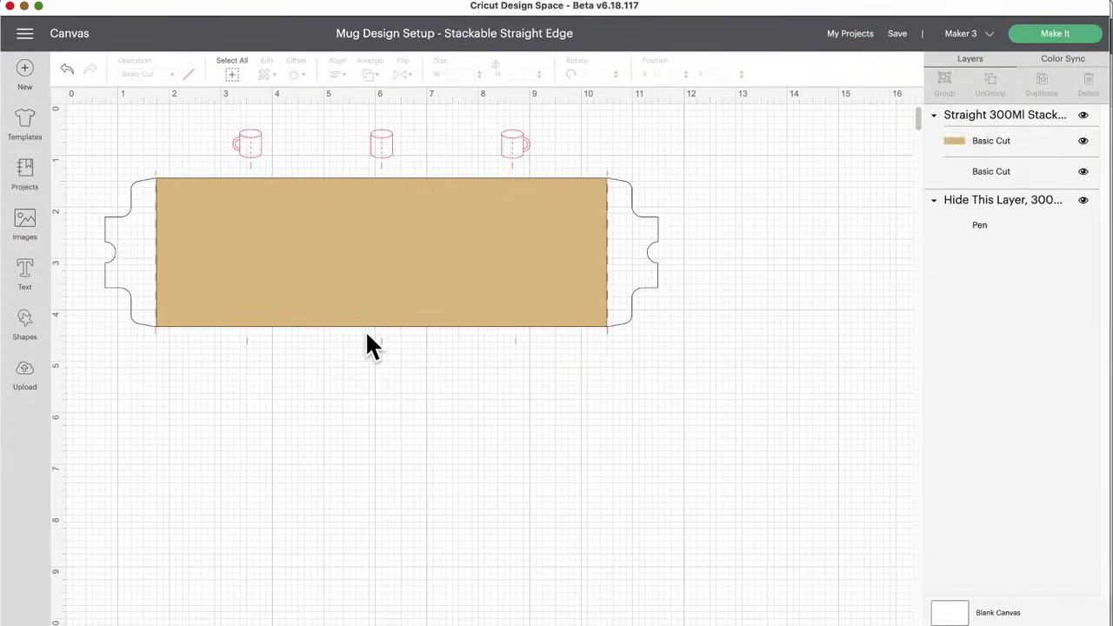
Search the whole image library for "gnome" for use with the mug template
left_click(26, 224)
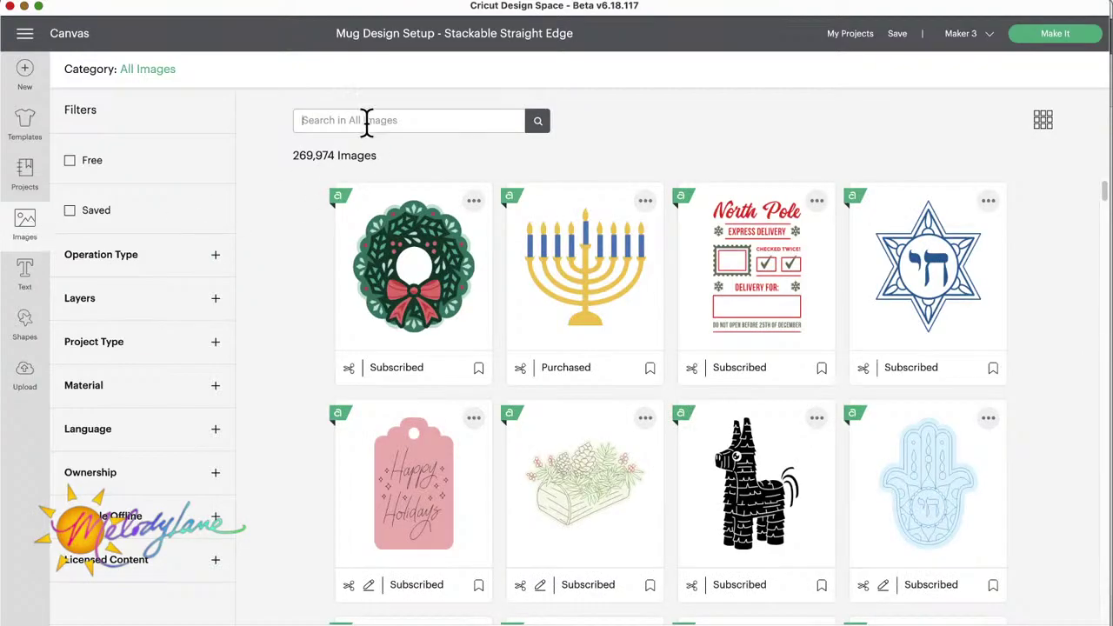
type("gnome")
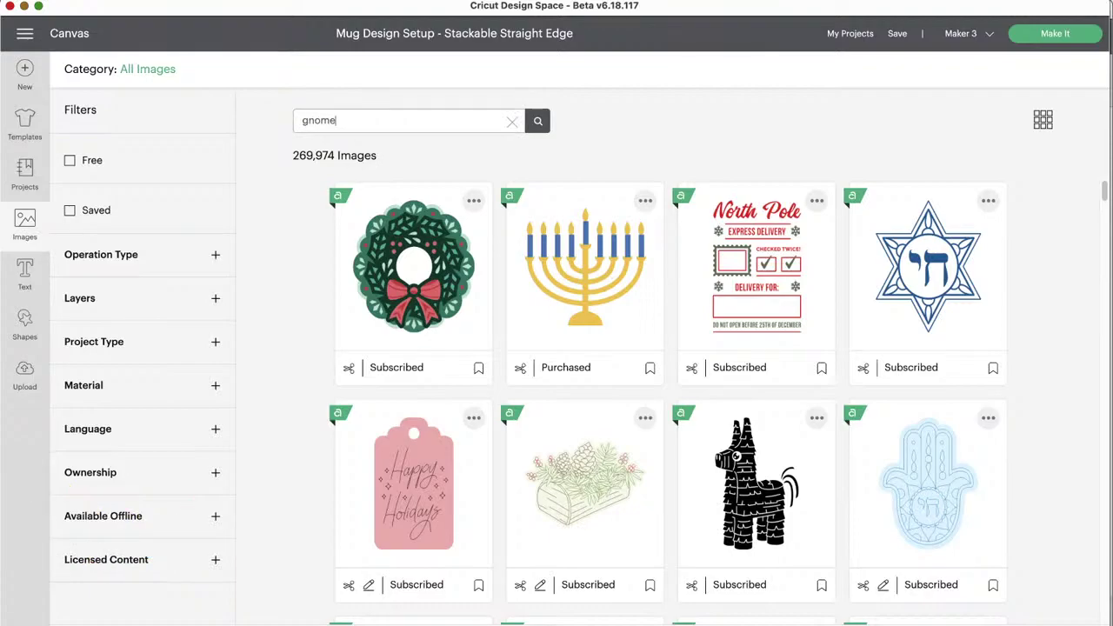
key("Return")
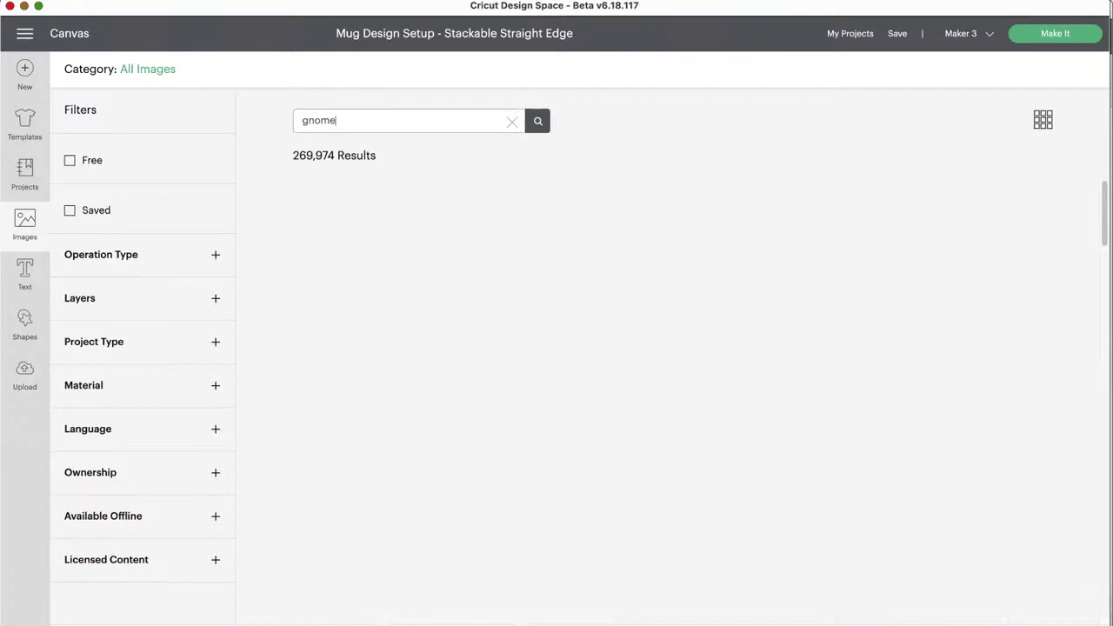
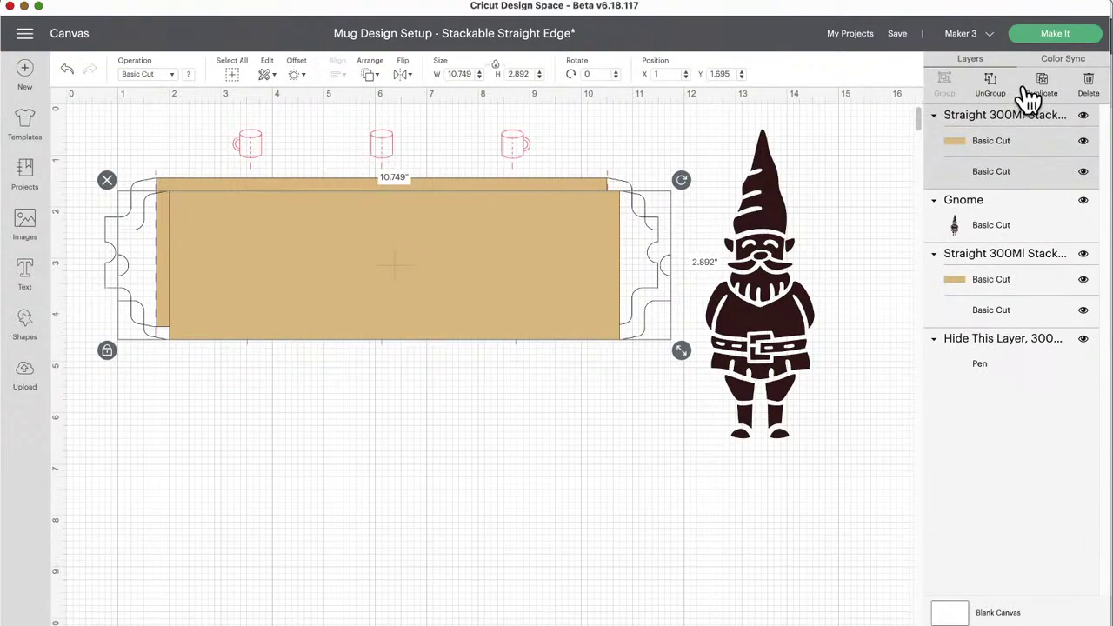
Stack the two duplicate mug templates directly beneath the original template
left_click_drag(549, 226, 484, 439)
mouse_move(516, 298)
left_mouse_down()
mouse_move(510, 277)
mouse_move(501, 290)
left_mouse_up()
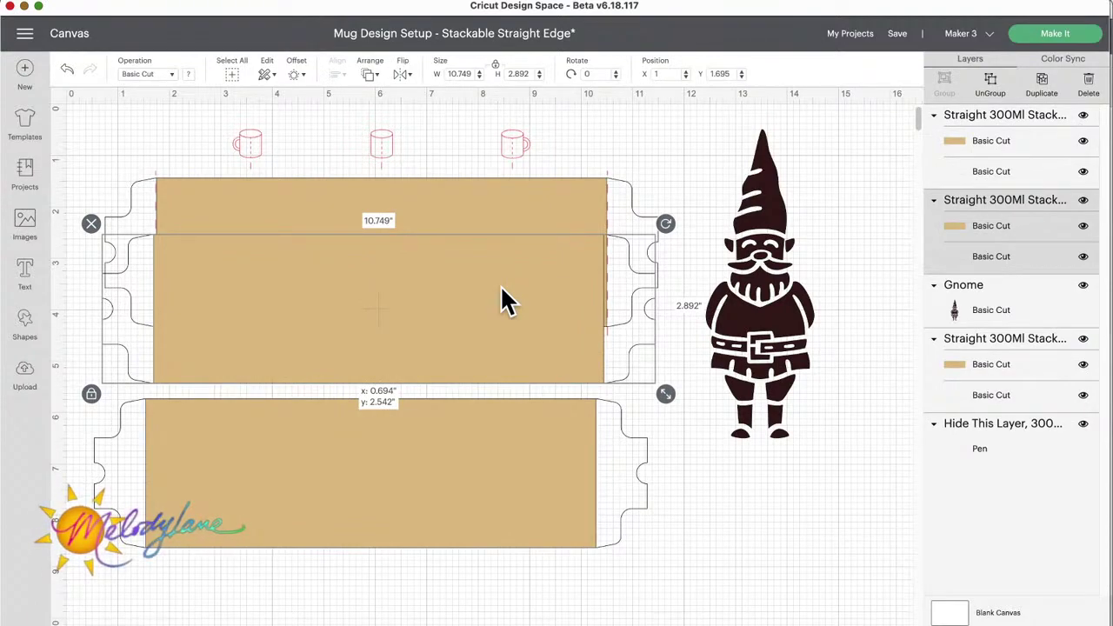
left_click_drag(500, 287, 439, 605)
Select the three stacked mug templates together with the guide layer and align them right
left_click_drag(703, 566, 432, 189)
left_click(338, 74)
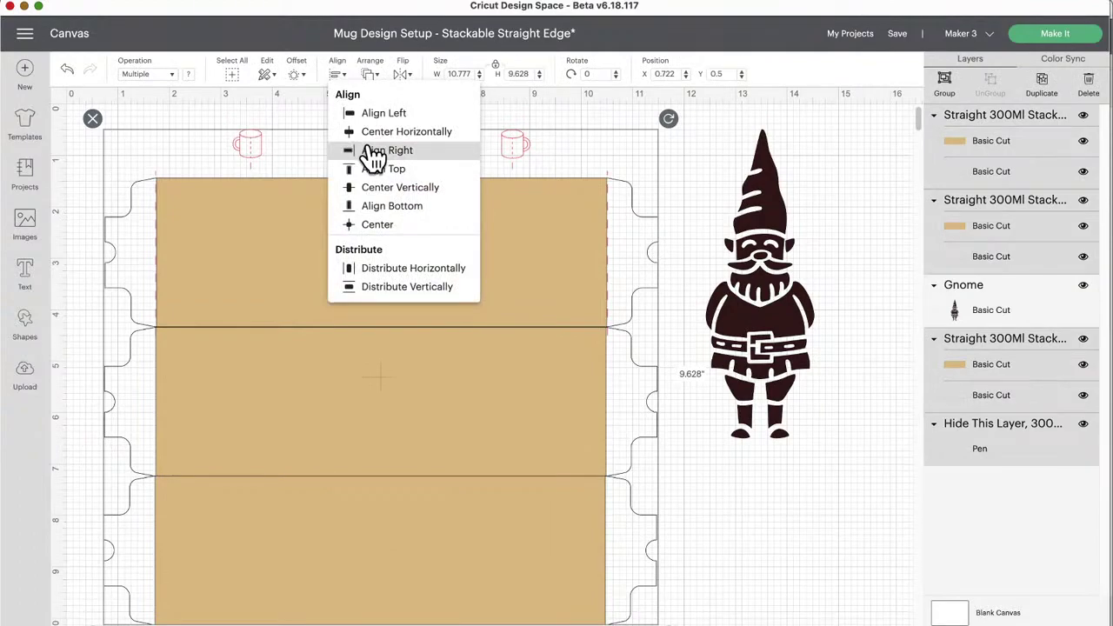
left_click(372, 151)
left_click(753, 577)
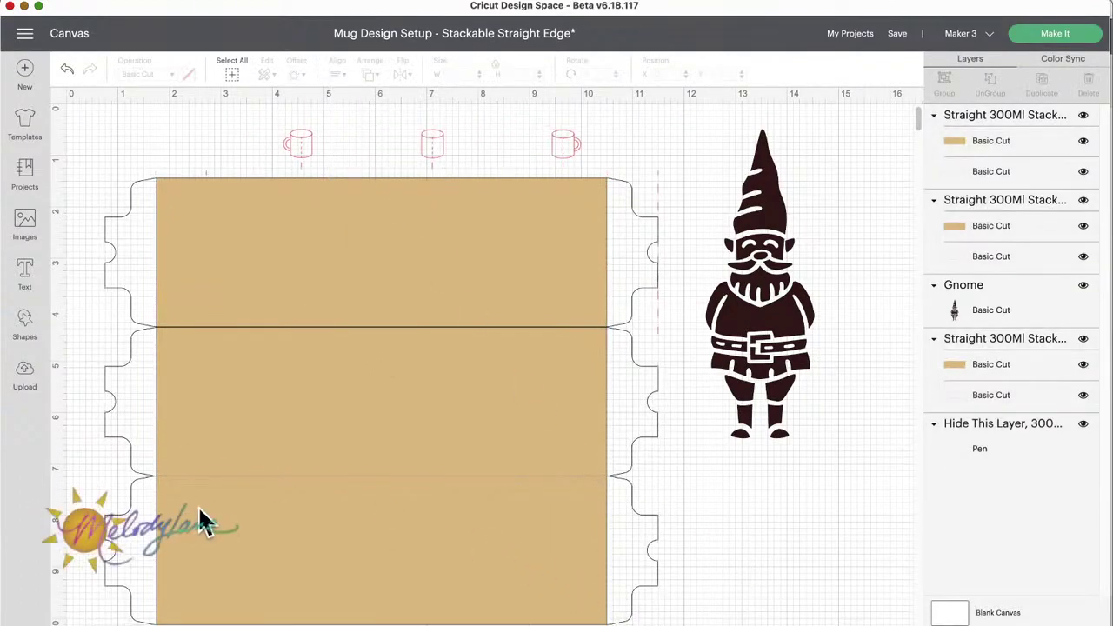
Enlarge the gnome to about 2.586" wide by 7.389" tall beside the templates and send it to the front
left_click(737, 355)
left_click_drag(824, 450, 849, 522)
left_click_drag(785, 454, 715, 484)
left_click(370, 73)
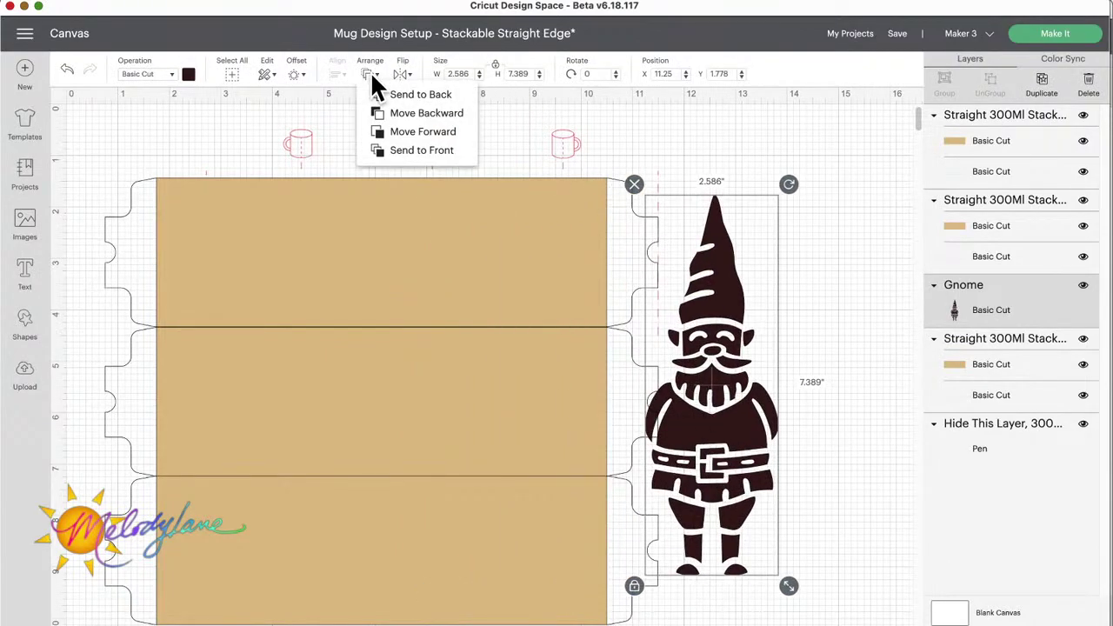
left_click(401, 152)
Place the gnome across the three stacked templates at about X 7.306, Y 1.986, and recenter the mug guides over the top template
left_click_drag(715, 293, 503, 306)
left_click_drag(558, 138, 508, 137)
left_click(518, 441)
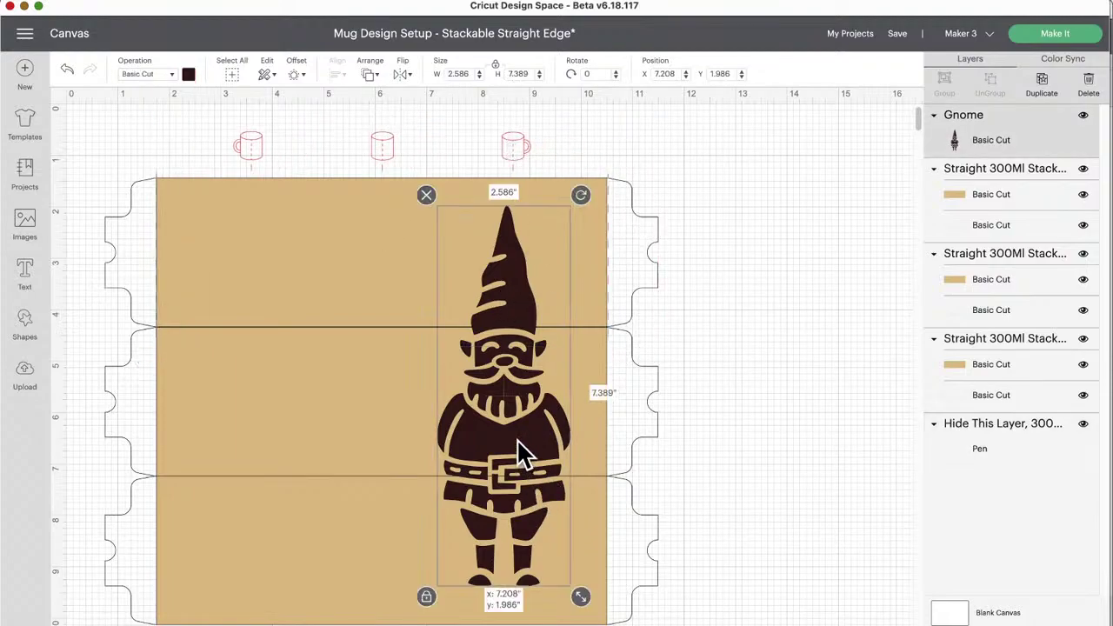
left_click_drag(517, 441, 529, 452)
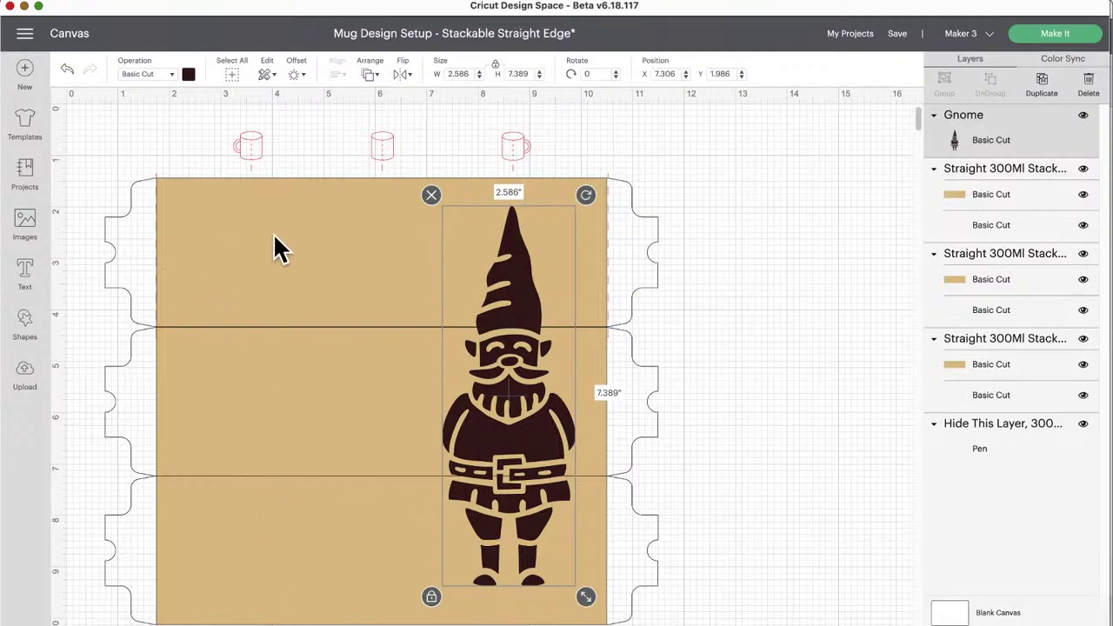
Duplicate the gnome, set the copy aside in the empty space beside the templates, and reselect the original
right_click(508, 353)
left_click(1048, 94)
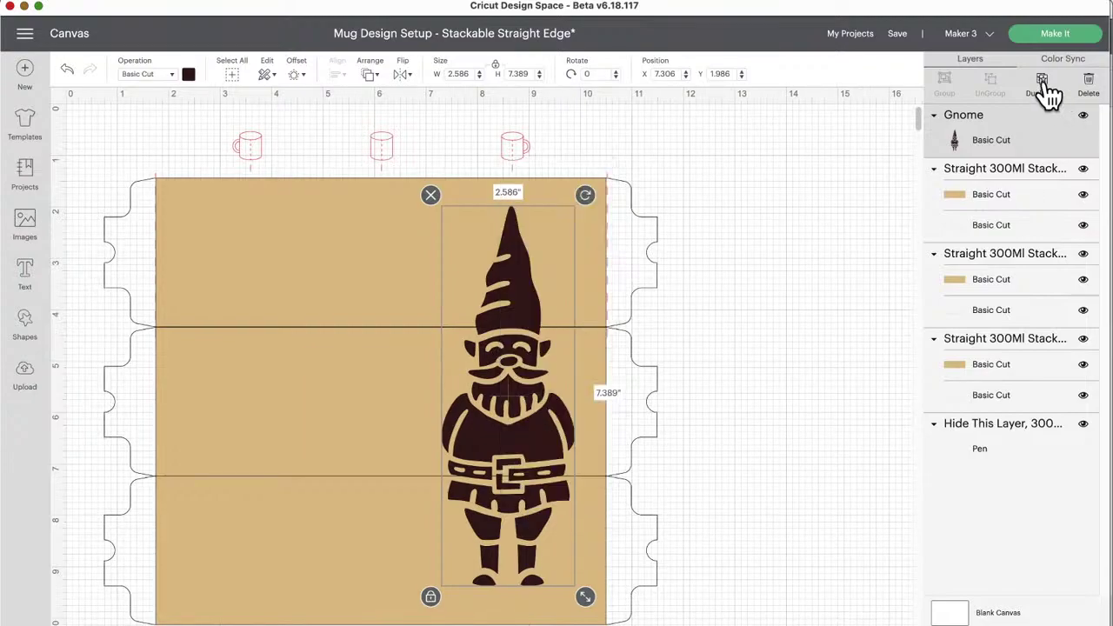
left_click(1048, 94)
left_click_drag(529, 293, 870, 261)
left_click(513, 287)
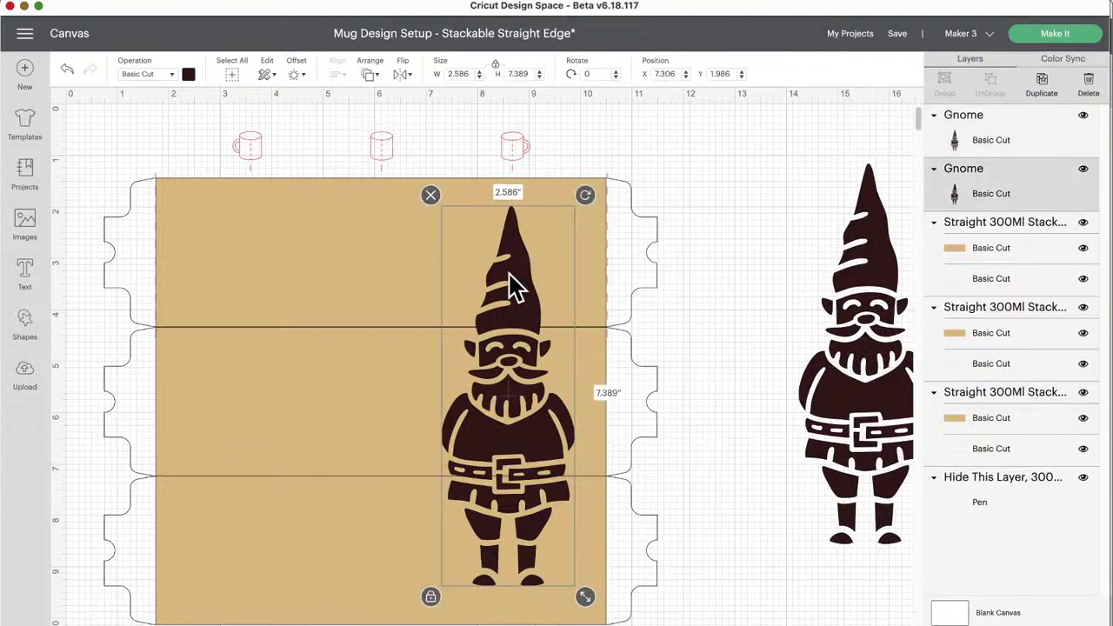
Ungroup each of the three mug templates so their tan rectangles separate from the outlines
right_click(646, 230)
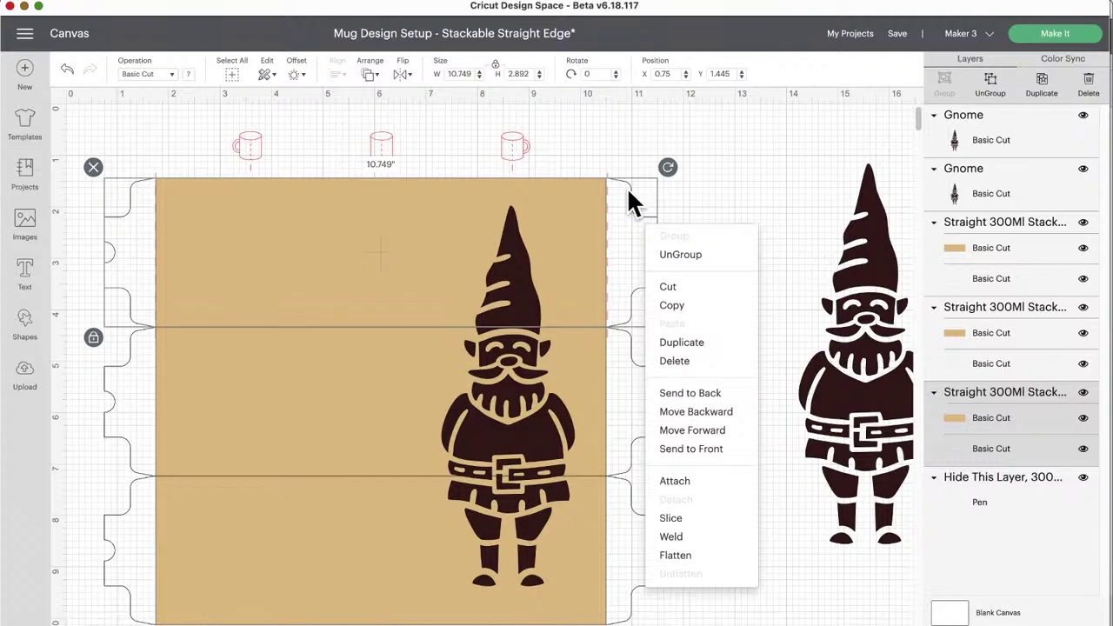
left_click(627, 187)
left_click(621, 402)
left_click(642, 555)
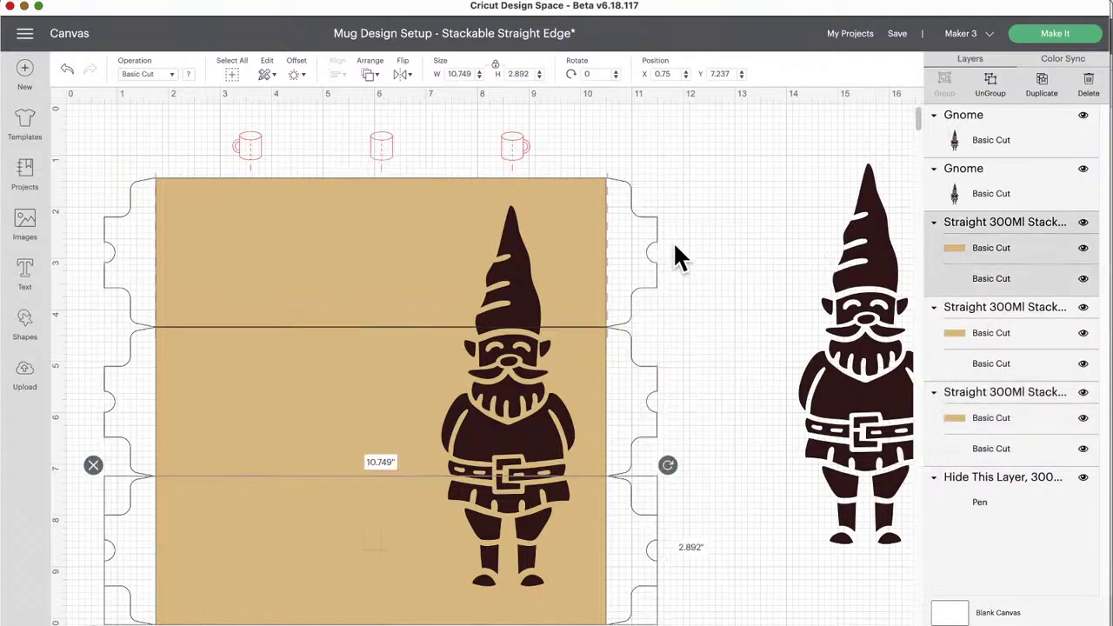
left_click(657, 237)
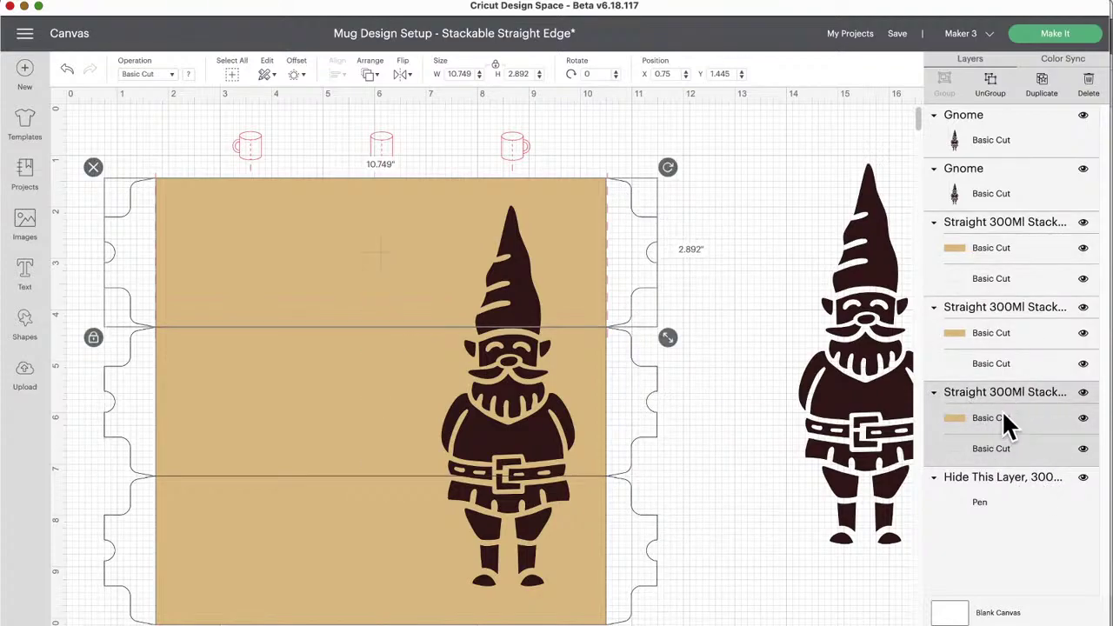
left_click(989, 84)
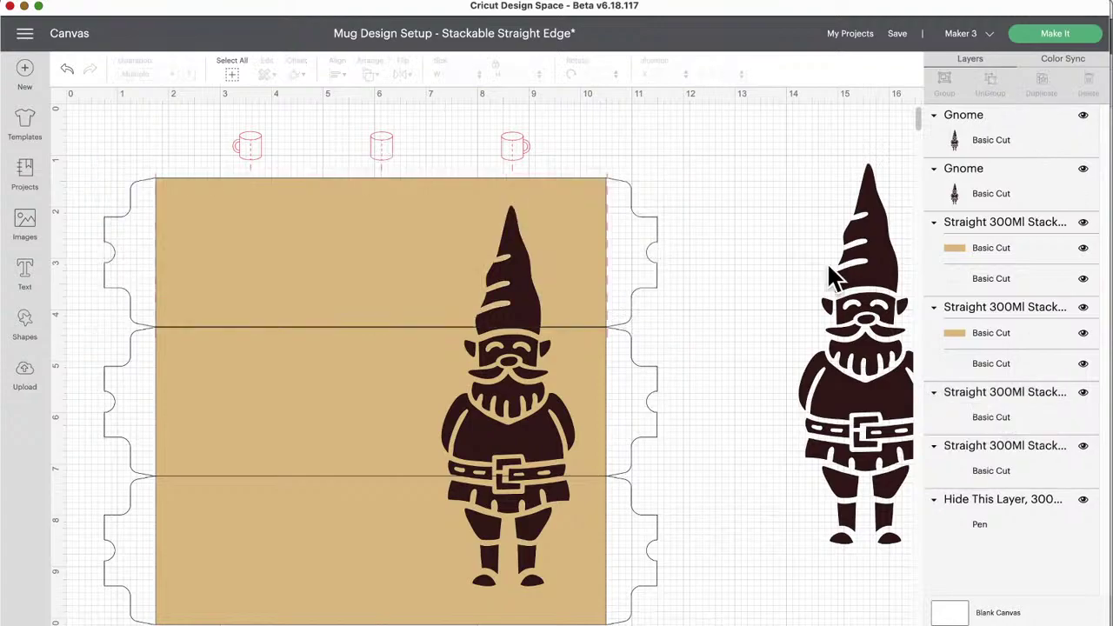
left_click(648, 396)
left_click(991, 85)
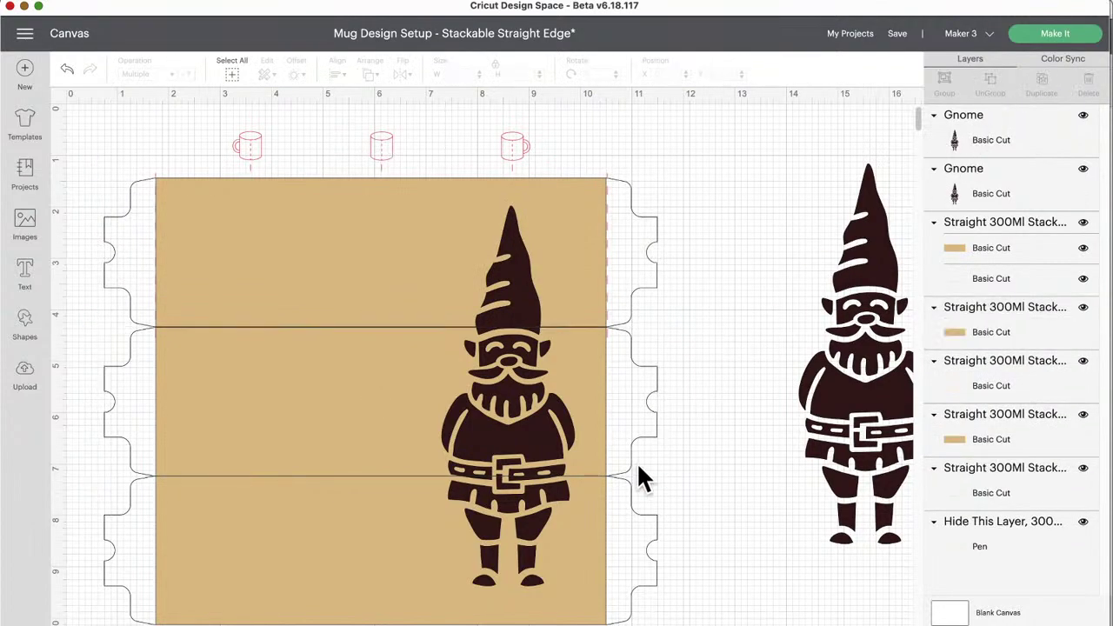
left_click(637, 470)
left_click(991, 84)
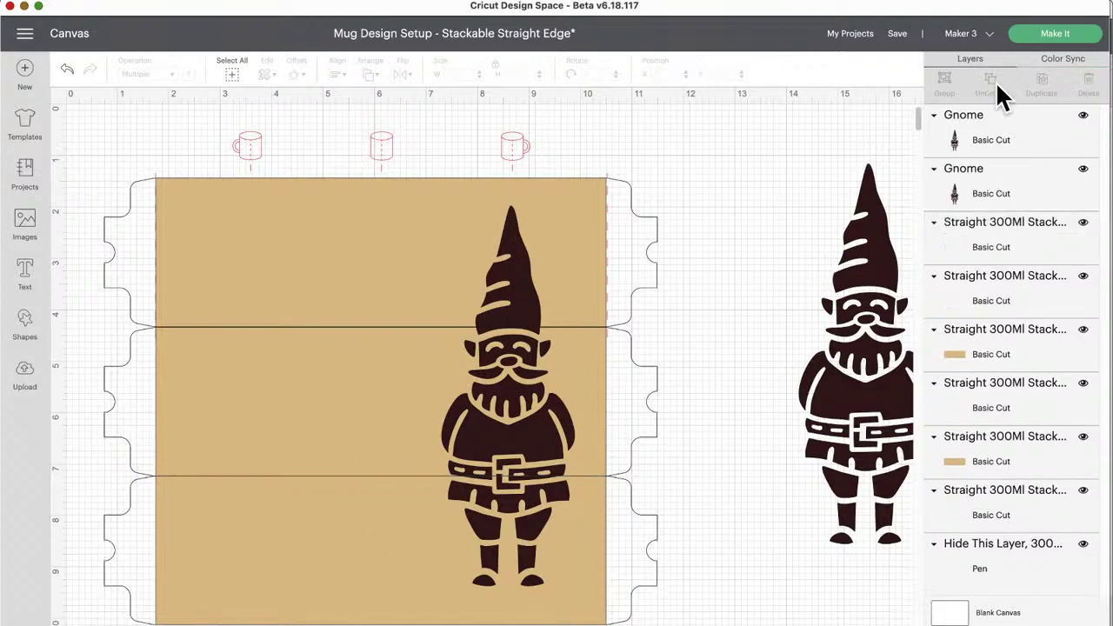
Slice the gnome with the top template's tan rectangle, and slice its remaining body with the middle one
left_click(513, 248)
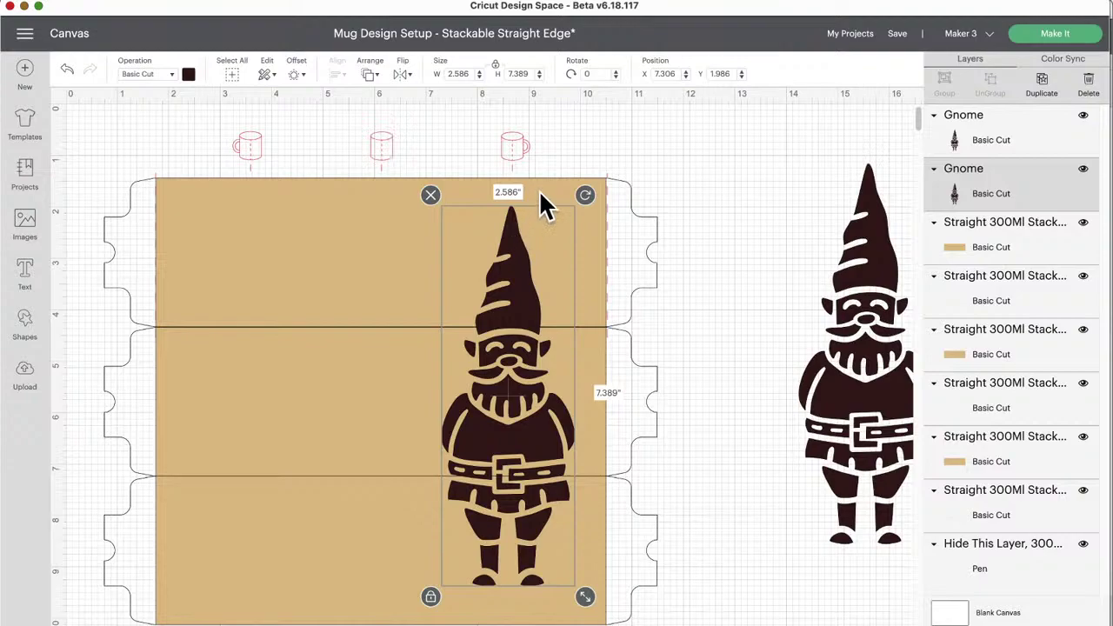
left_click(544, 206)
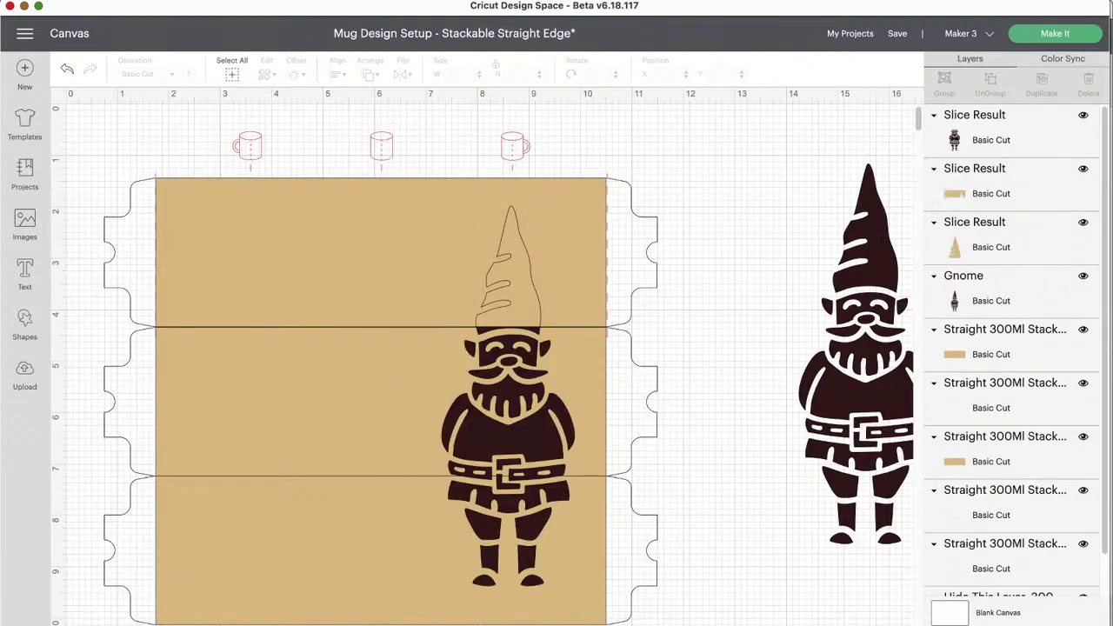
left_click(522, 398)
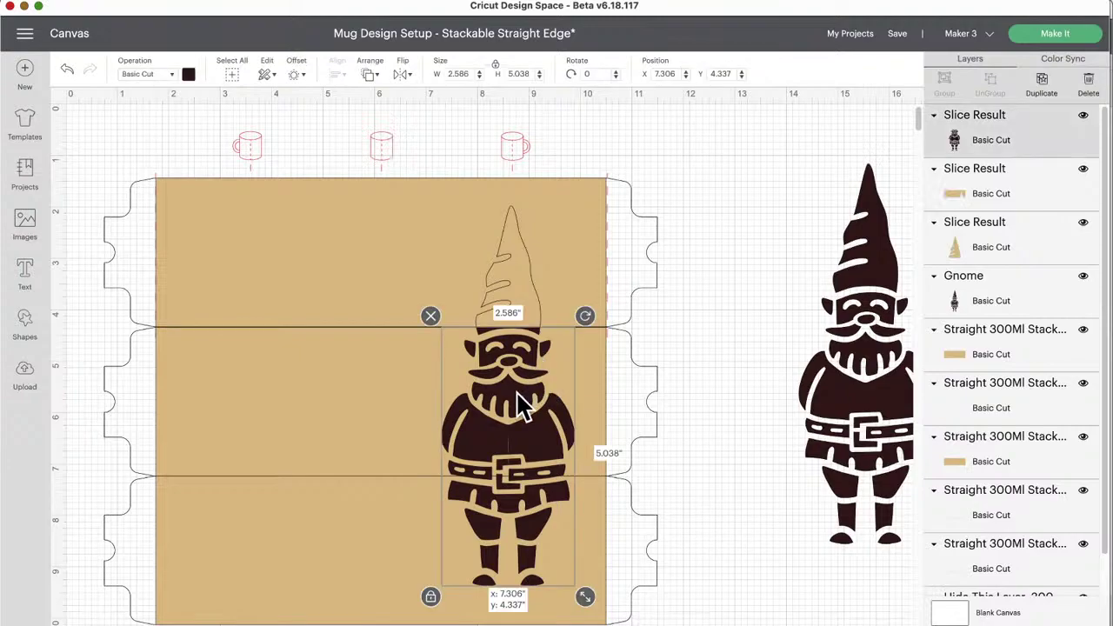
left_click(258, 382)
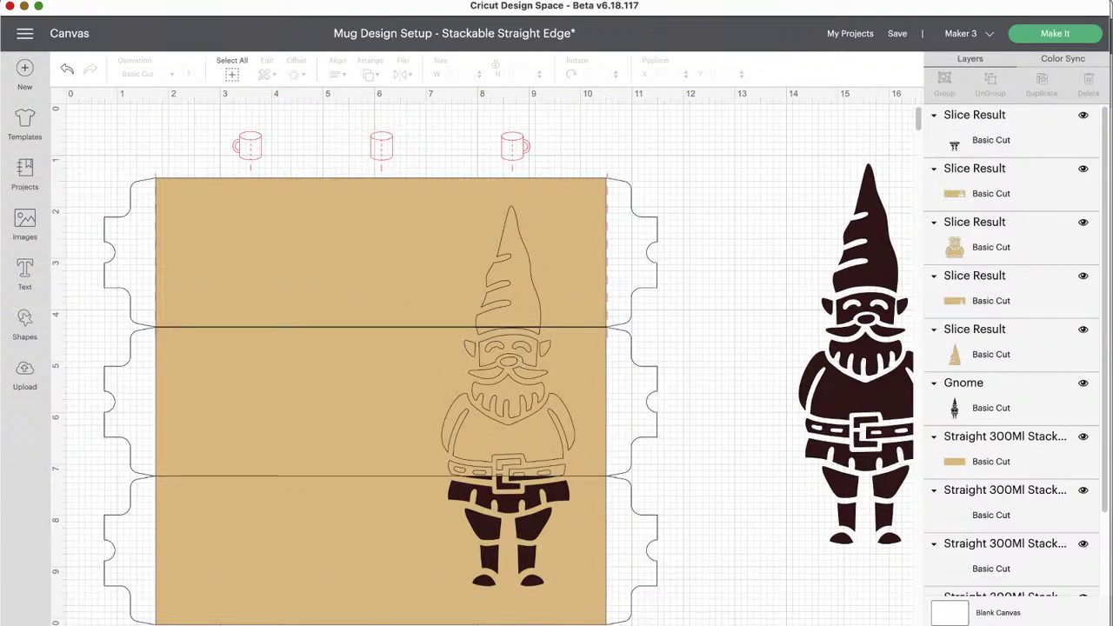
Slice the remaining lower part of the gnome with the bottom template's tan rectangle
left_click(528, 510)
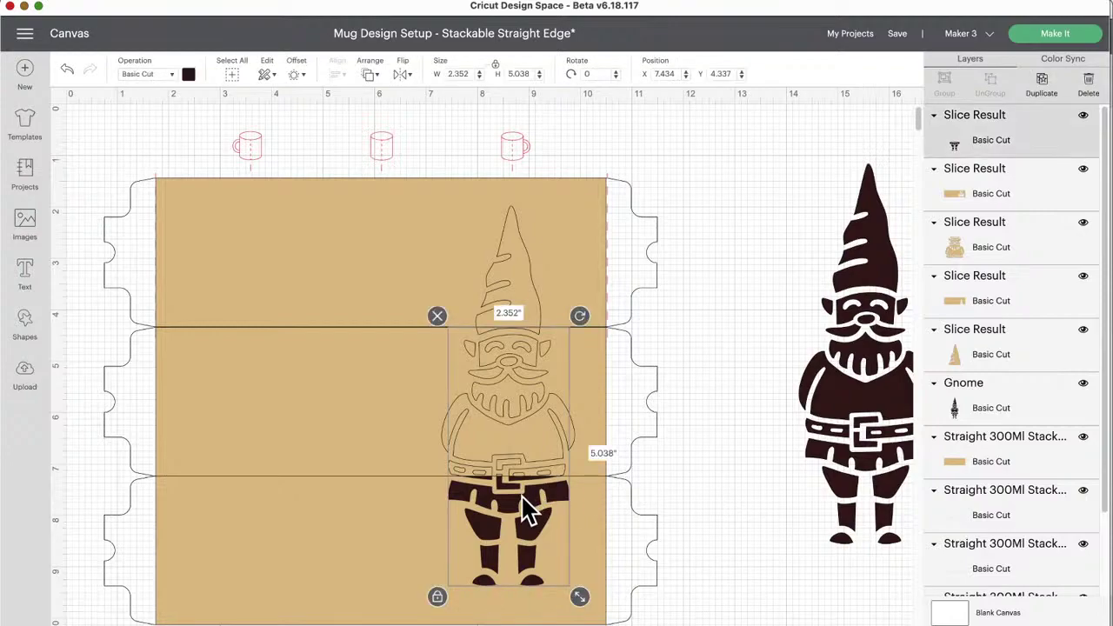
left_click(321, 510)
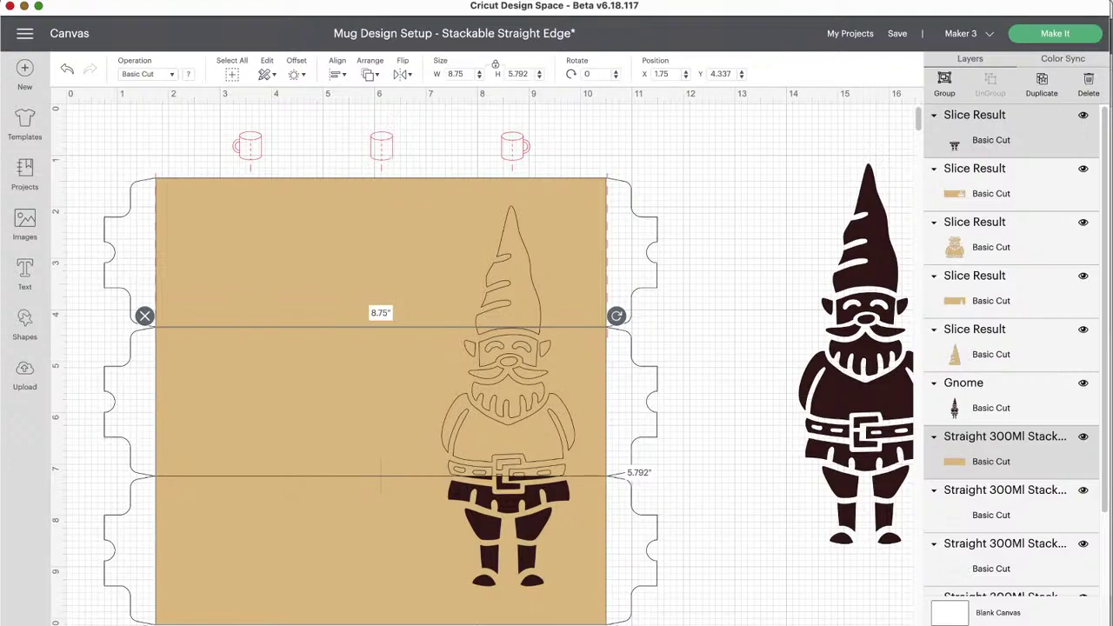
Send the top template's sliced tan rectangle to the back, and move the loose hat piece out to the empty space
left_click(509, 304)
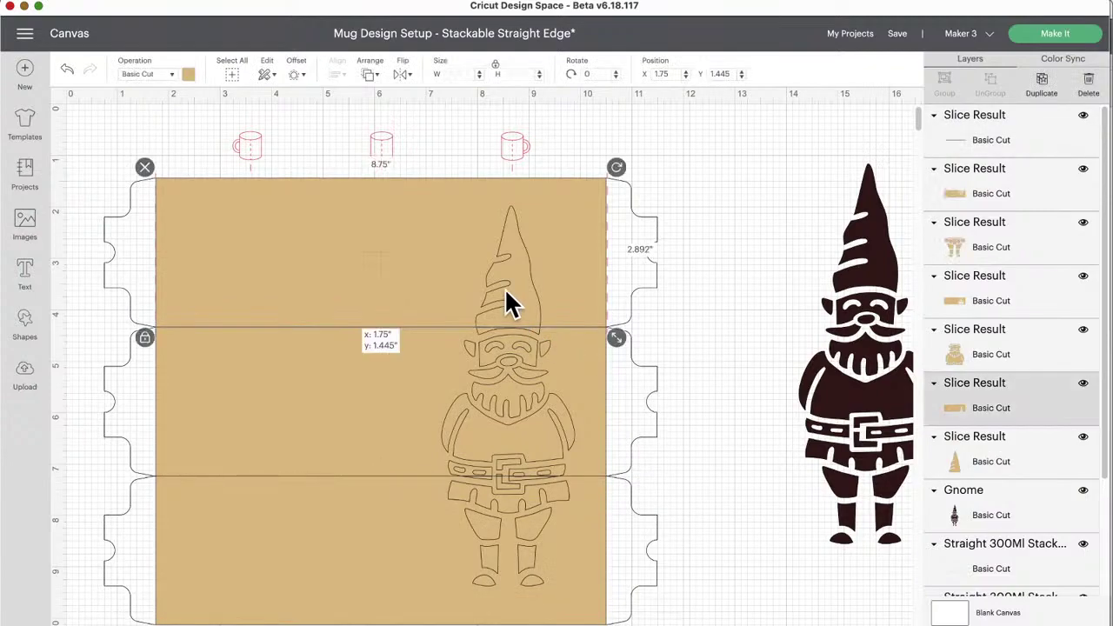
left_click(373, 76)
left_click(392, 98)
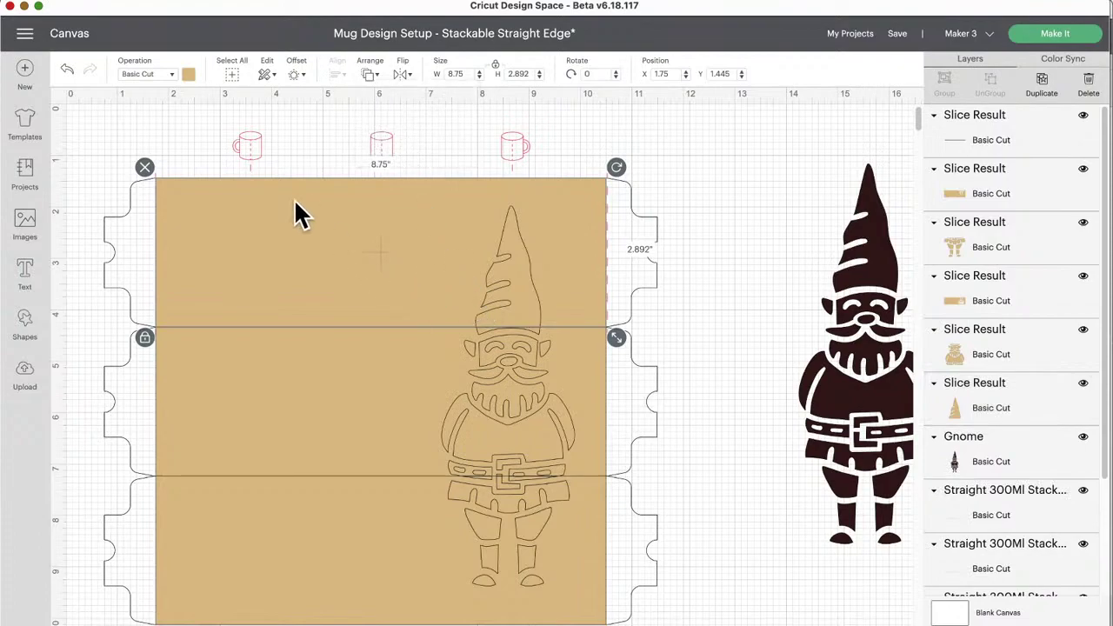
left_click(601, 266)
left_click(512, 257)
left_click_drag(511, 257, 843, 243)
Send the middle template's sliced rectangle to the back, and move the loose face-and-torso piece beside the templates
left_click(532, 360)
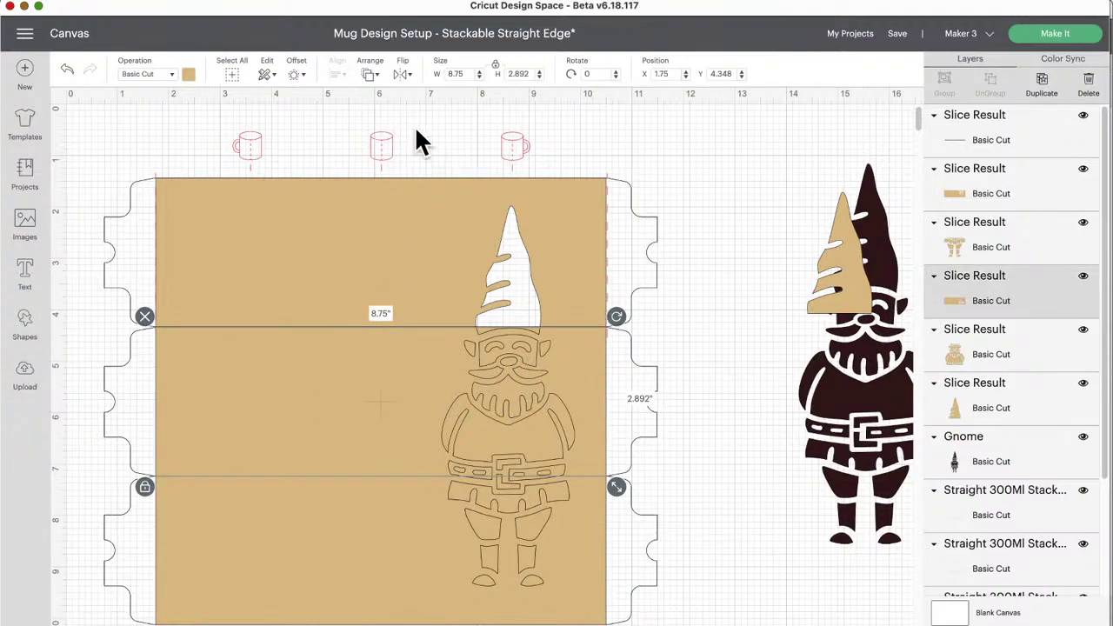
left_click(368, 74)
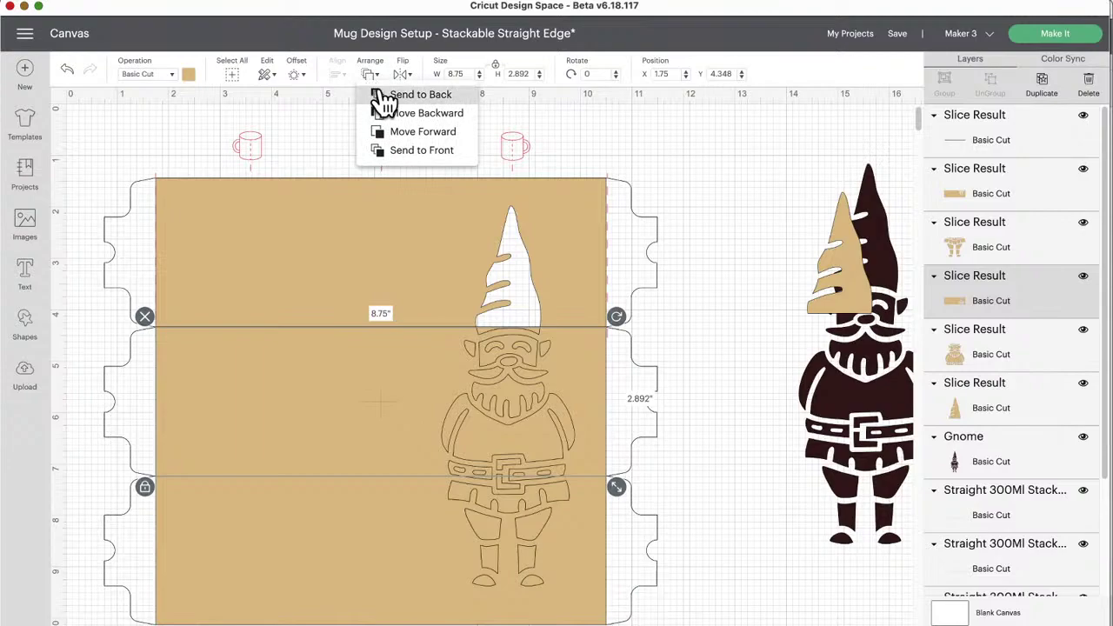
left_click(386, 94)
left_click(518, 381)
left_click_drag(518, 382, 885, 422)
Send the bottom template's sliced rectangle to the back, and move the loose legs piece beside the templates
left_click(512, 515)
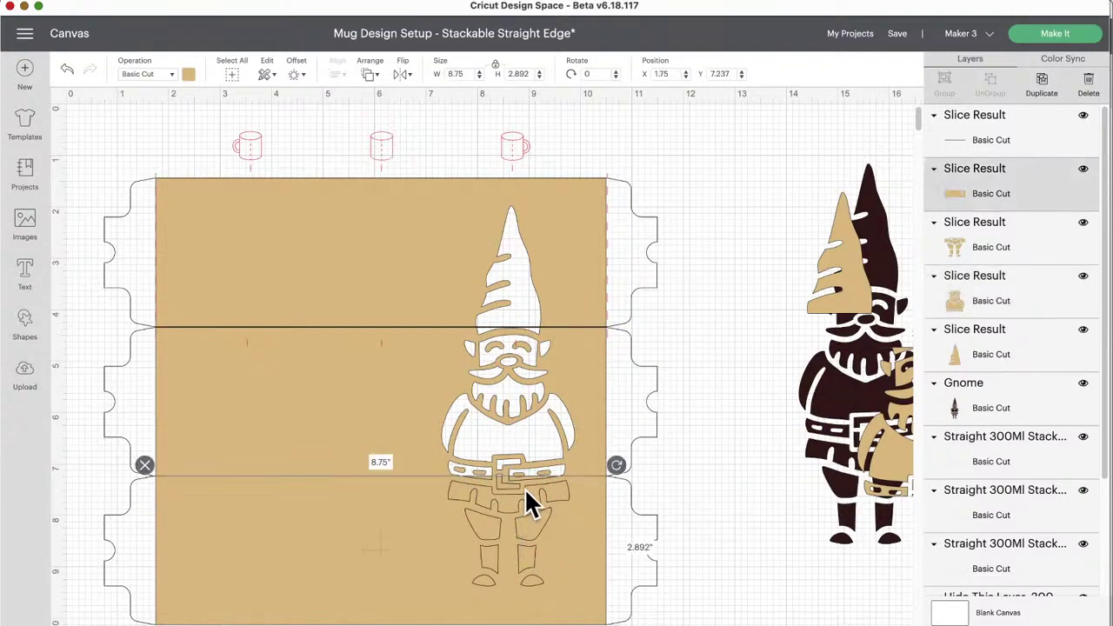
left_click(368, 75)
left_click(374, 94)
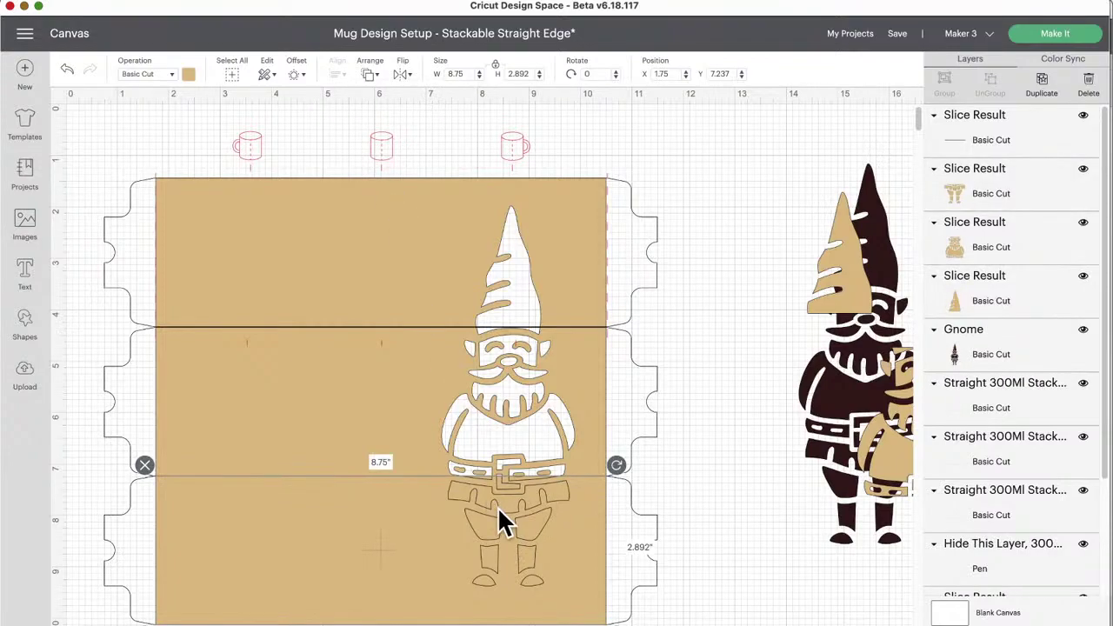
left_click(503, 515)
left_click_drag(504, 515, 819, 557)
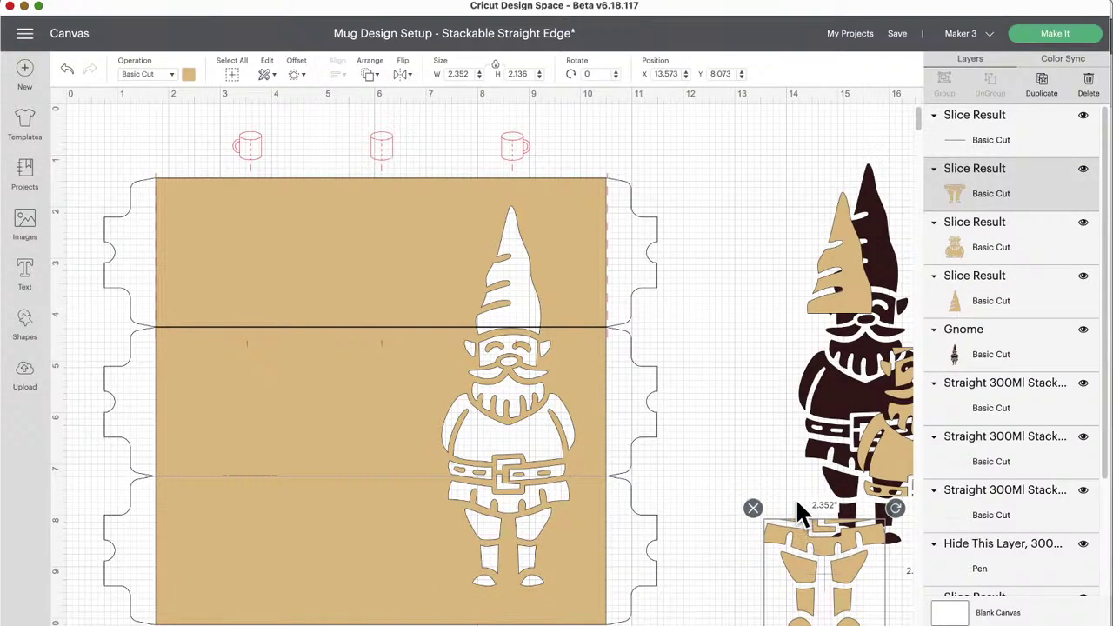
Hide the red mug guide layer
left_click(522, 144)
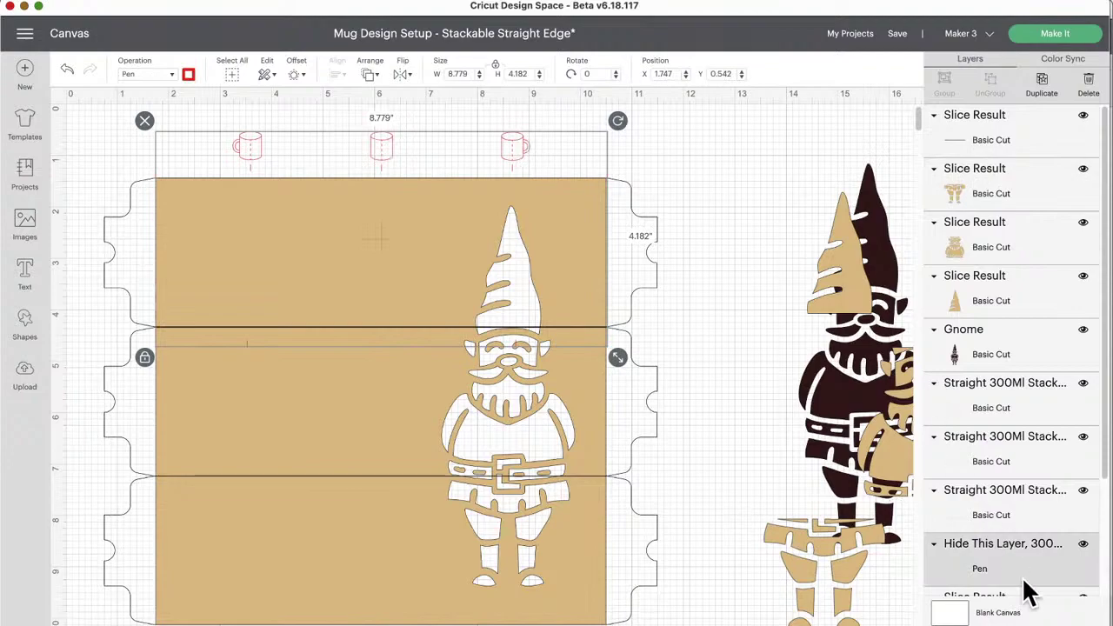
left_click(1083, 545)
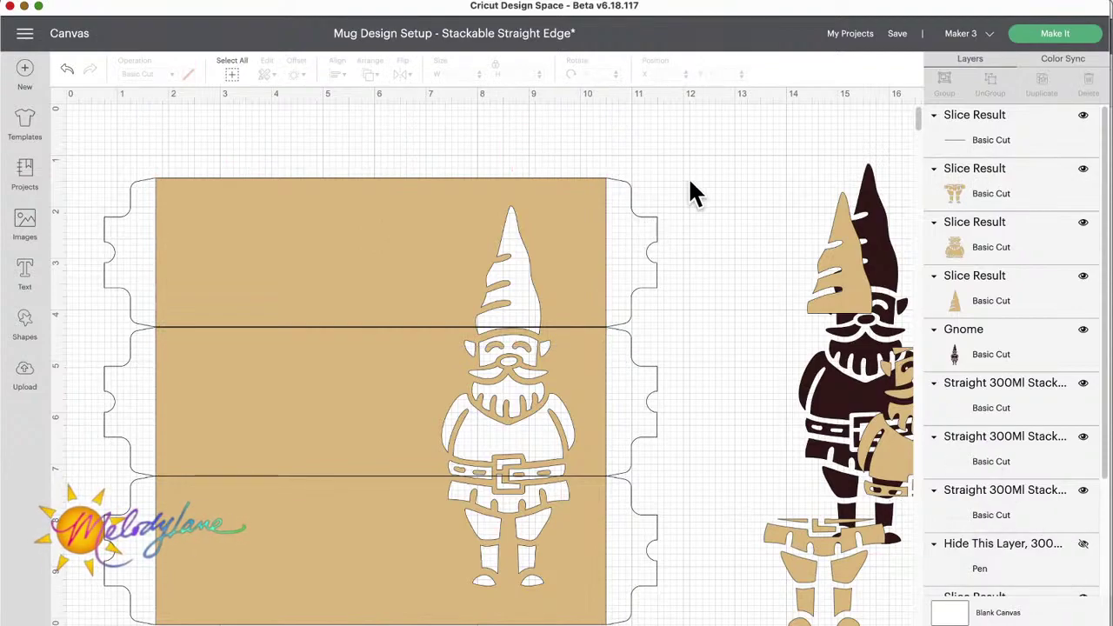
Attach each mug template's outline to its own sliced tan rectangle, for the top, middle and bottom templates
left_click(497, 209)
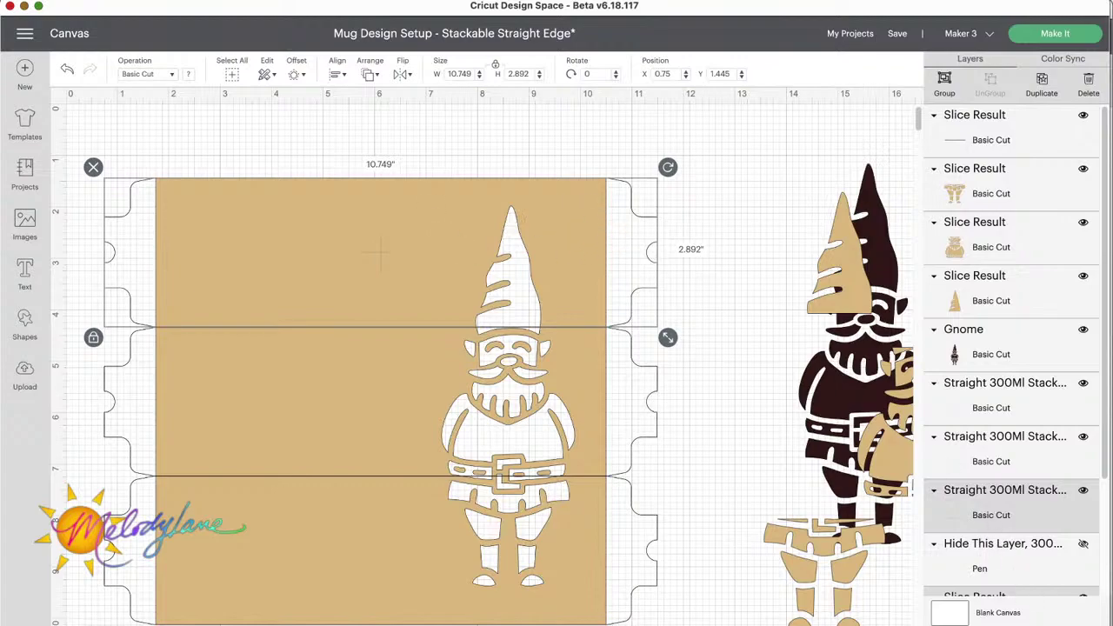
scroll(1011, 348, "up", 3)
left_click(383, 397)
left_click(939, 623)
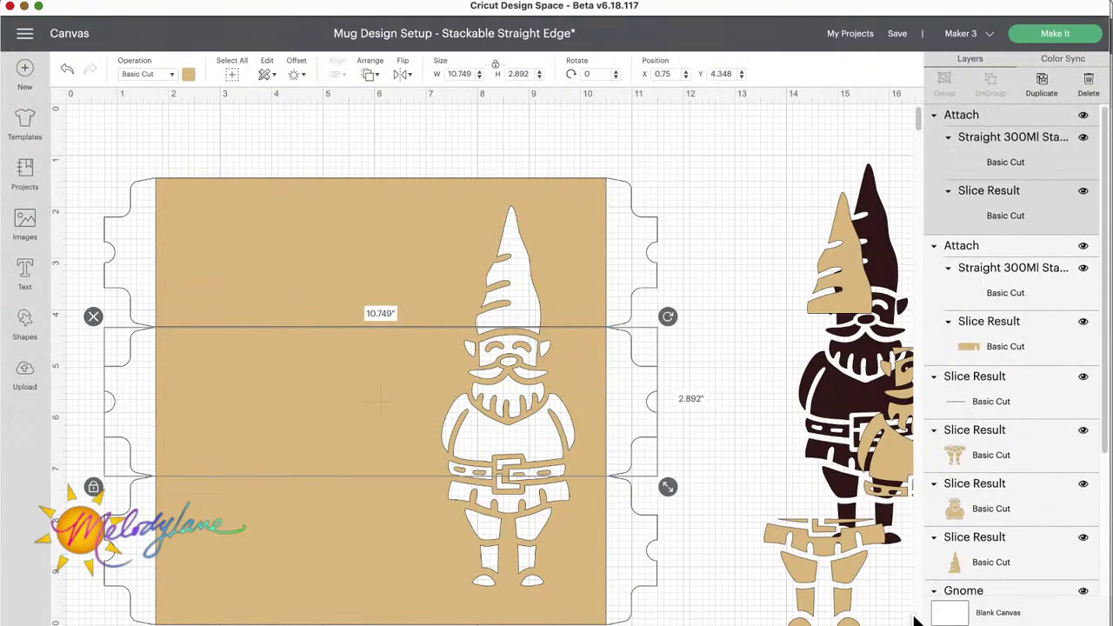
left_click(704, 543)
left_click_drag(704, 540, 354, 557)
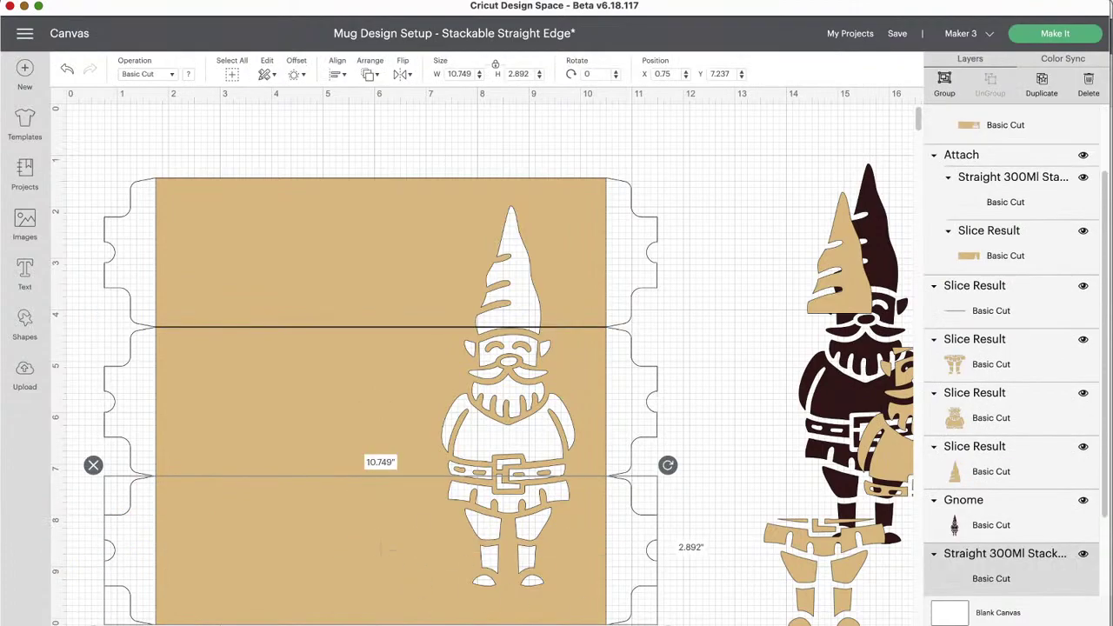
left_click(939, 623)
left_click(106, 125)
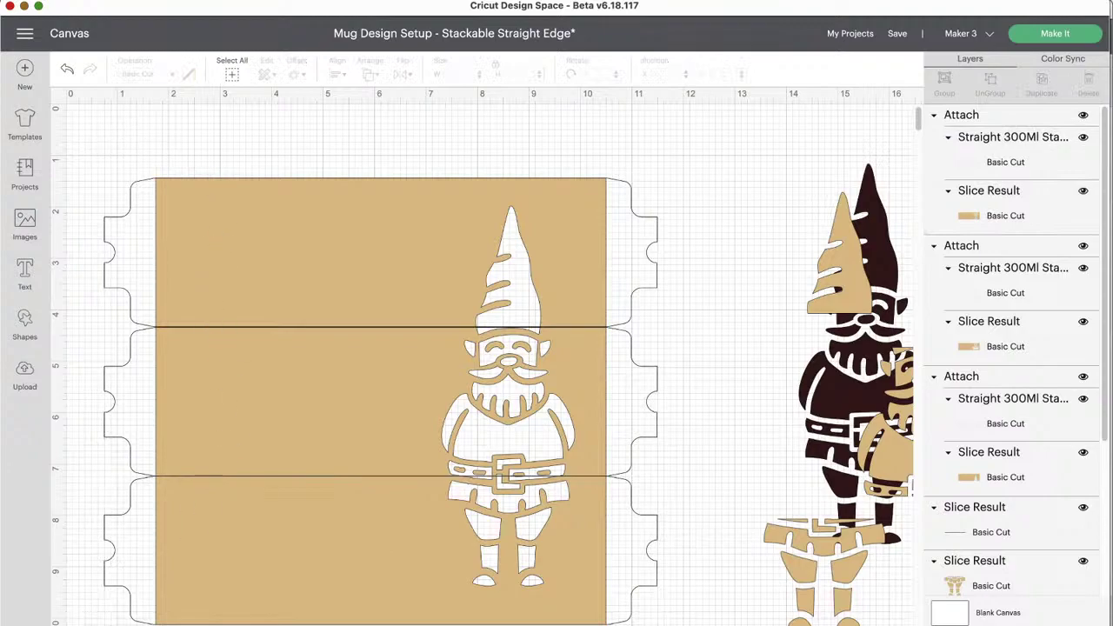
Try to attach all three mug templates into one piece, and shift it to about X 0.931, Y 1.32
left_click_drag(139, 130, 660, 622)
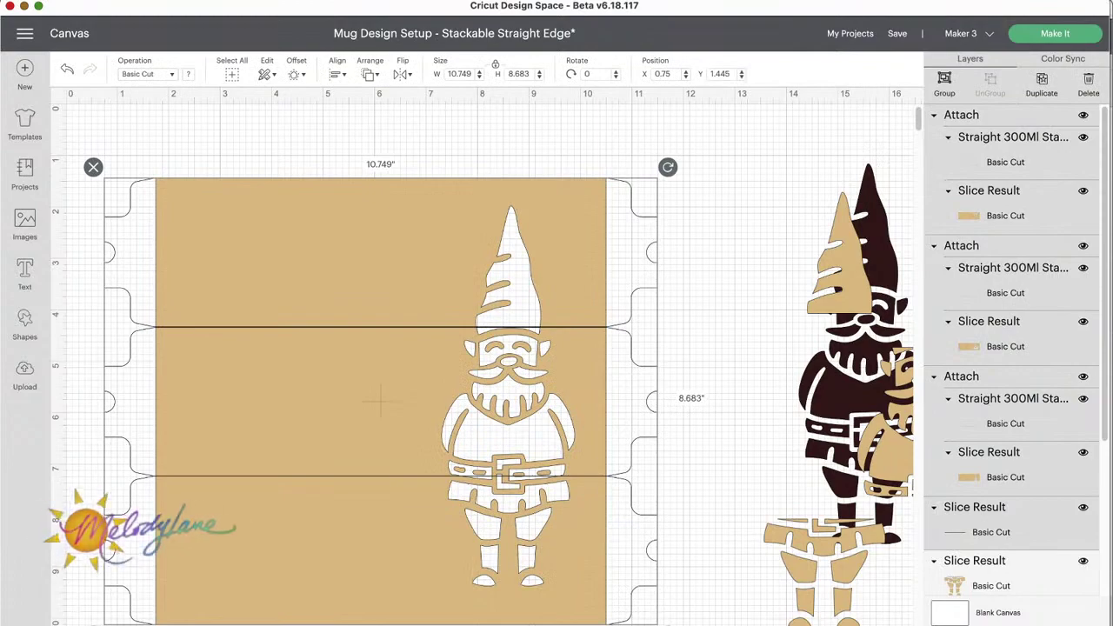
left_click(1011, 623)
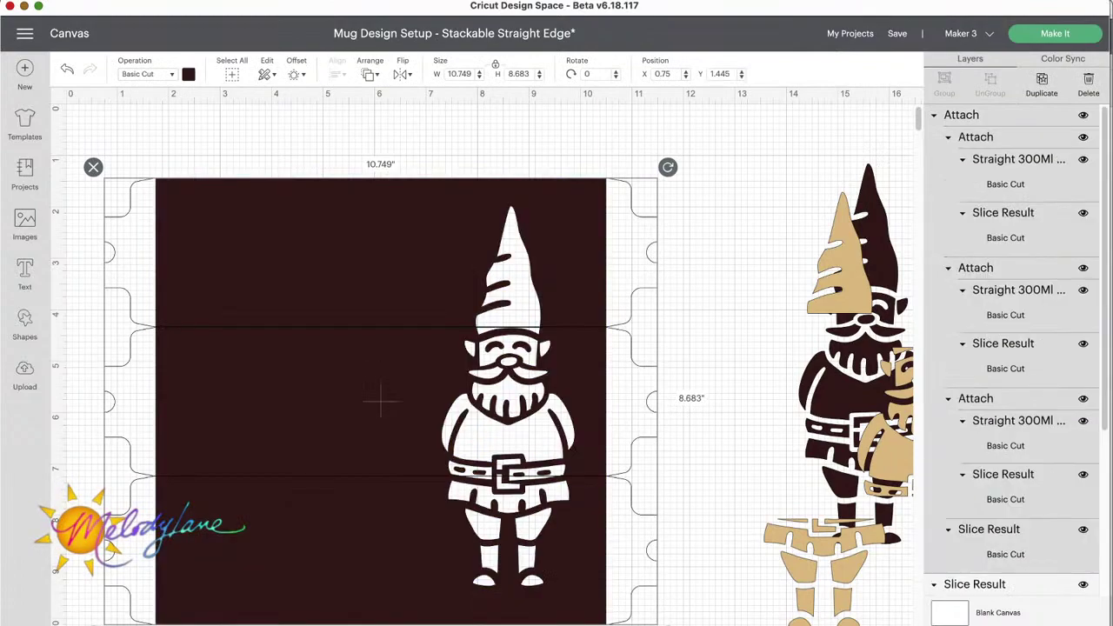
mouse_move(365, 252)
left_mouse_down()
mouse_move(342, 266)
mouse_move(374, 248)
left_mouse_up()
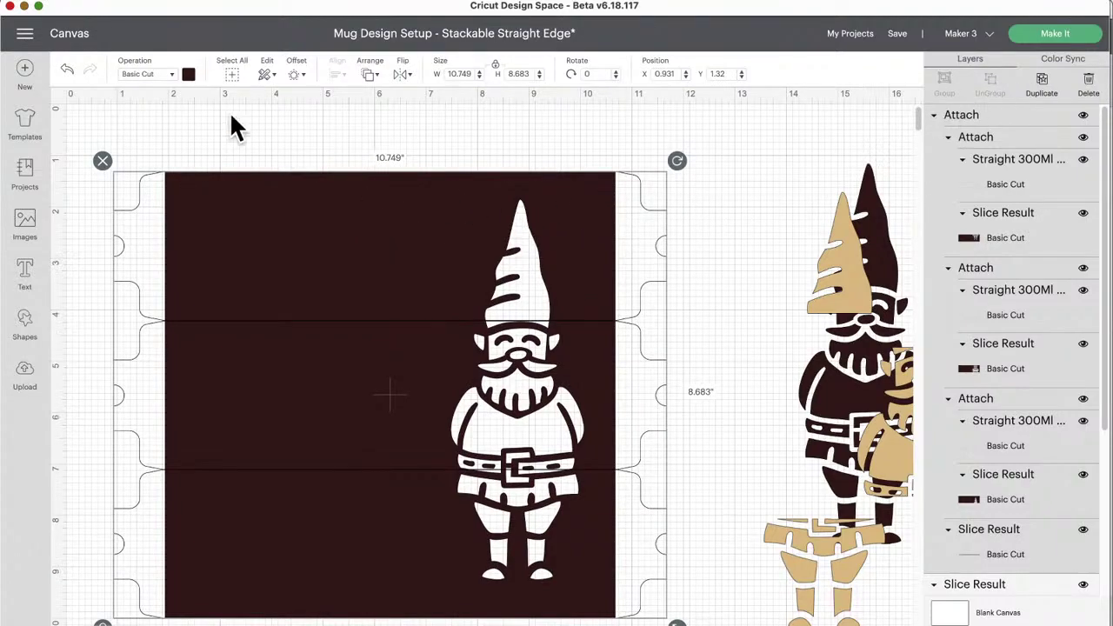
Undo the combined attachment of the three templates and the separate attachment of the bottom template
left_click(66, 69)
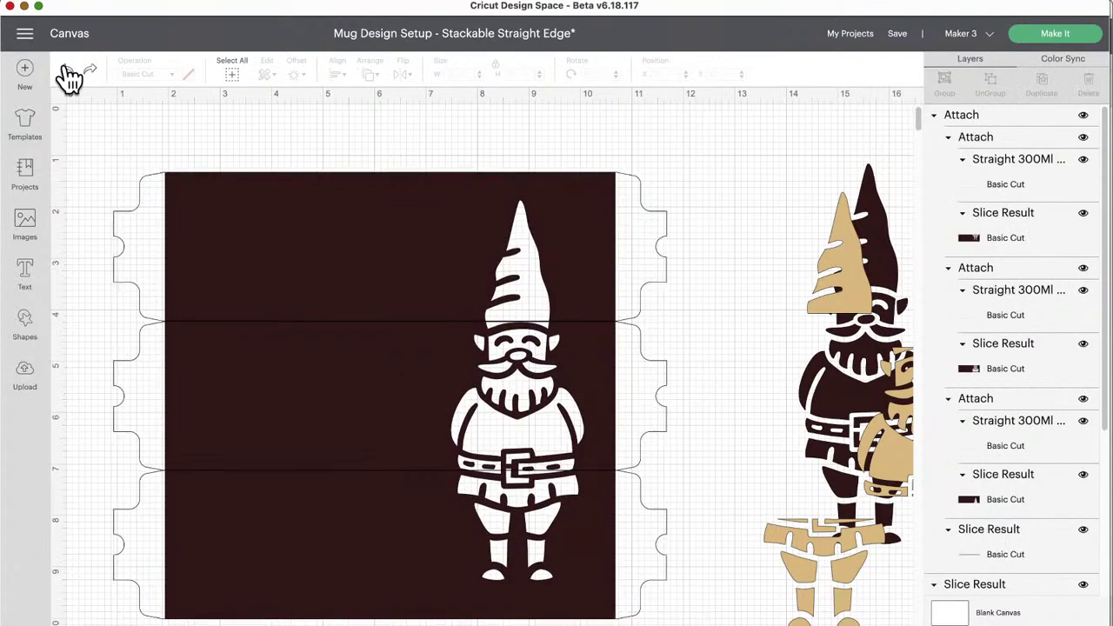
left_click(66, 70)
left_click(66, 69)
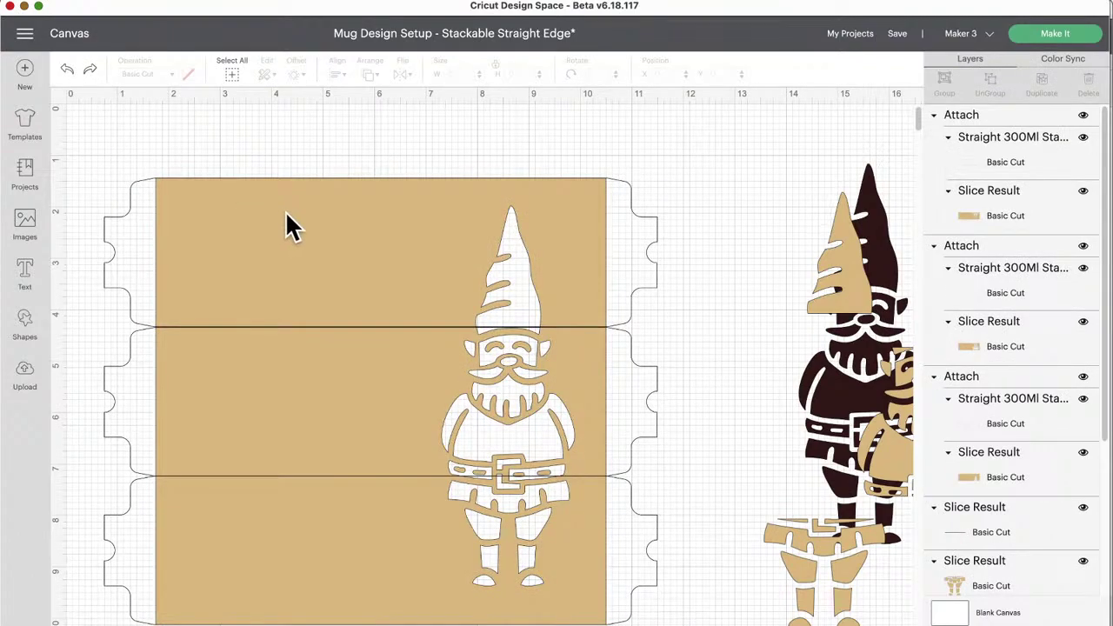
left_click(315, 237)
mouse_move(315, 234)
left_mouse_down()
mouse_move(297, 174)
mouse_move(314, 248)
left_mouse_up()
left_click(67, 69)
left_click(67, 70)
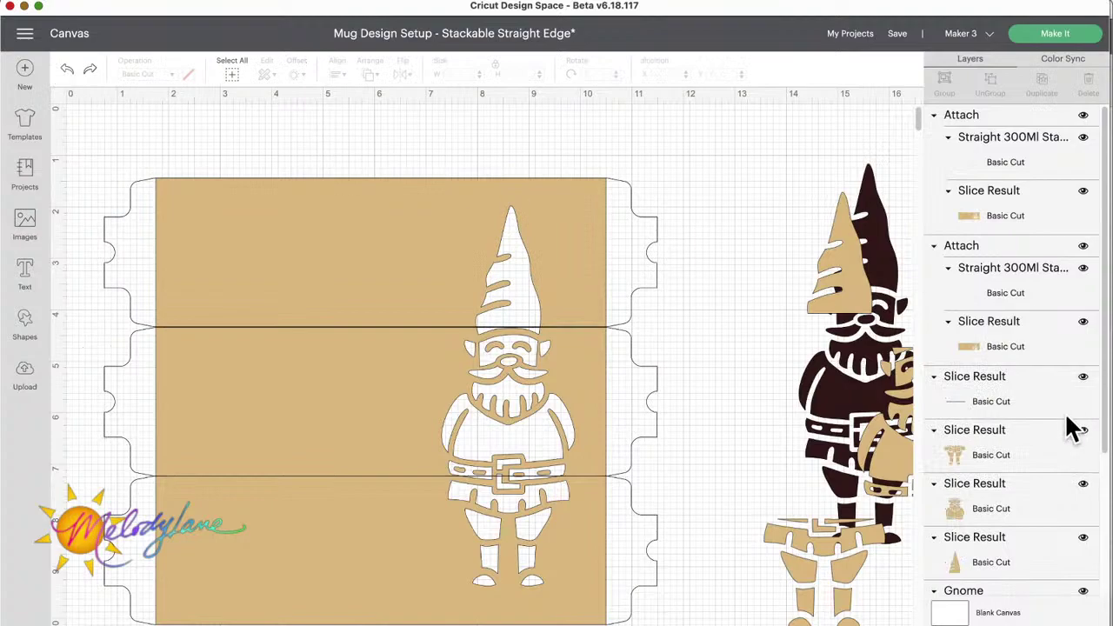
Attach all the mug template outlines and sliced rectangles into one piece, and move it to about X 1.153, Y 1.445
scroll(1073, 427, "down", 5)
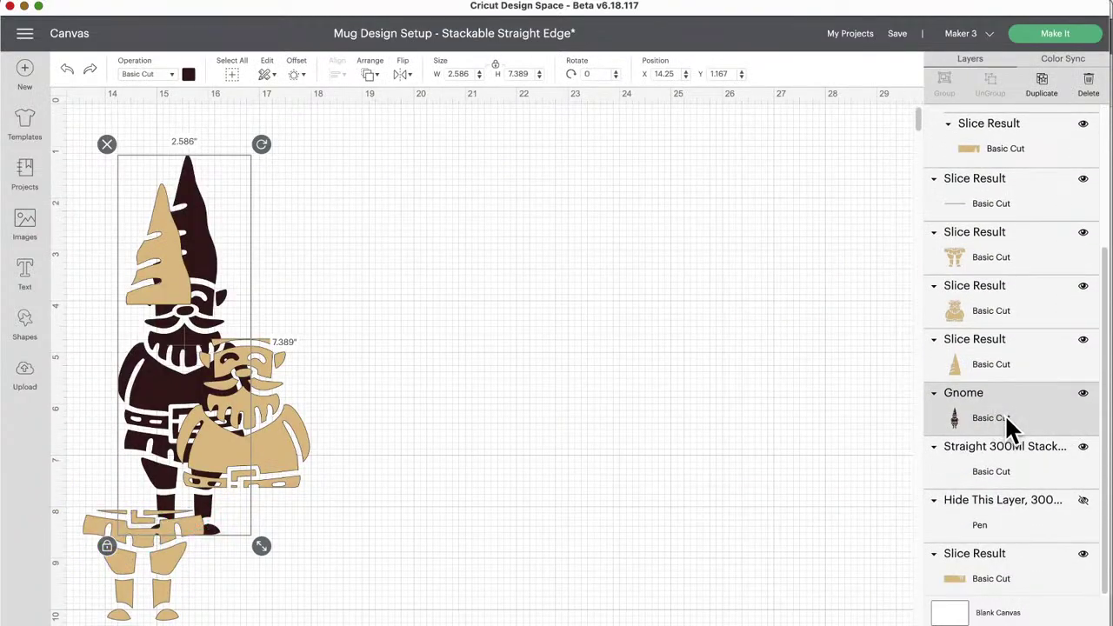
scroll(684, 356, "left", 10)
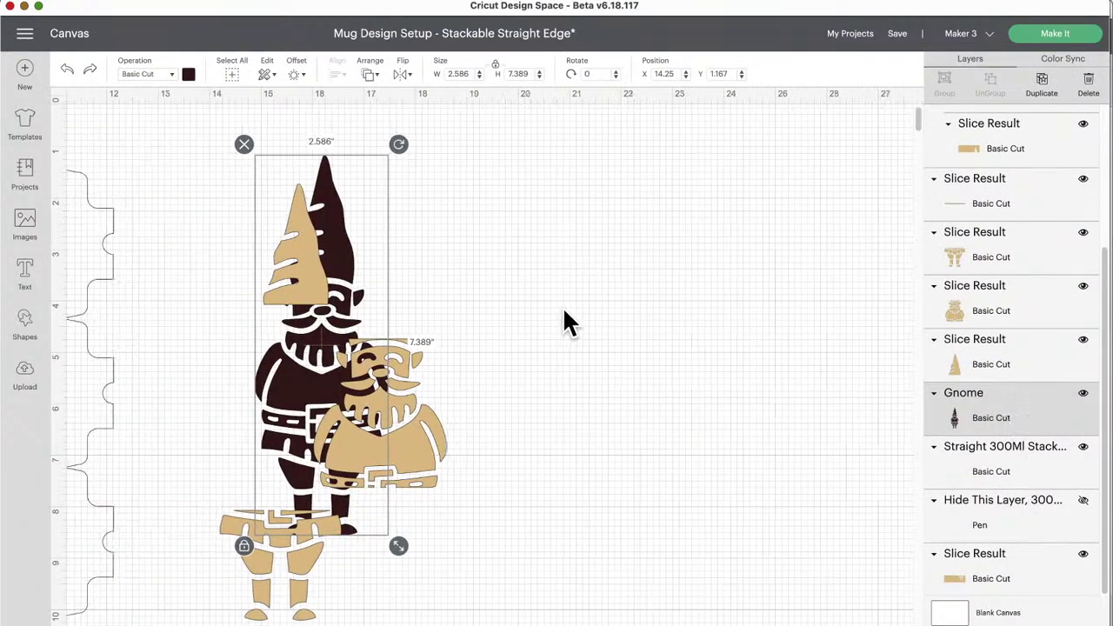
left_click_drag(342, 129, 657, 605)
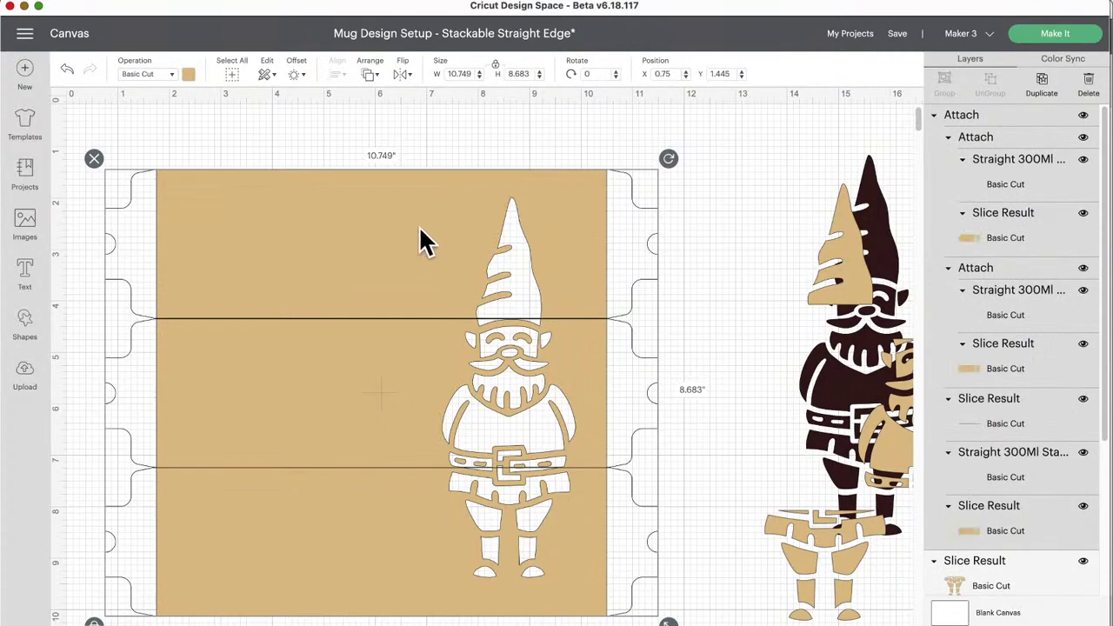
left_click(372, 120)
left_click(355, 273)
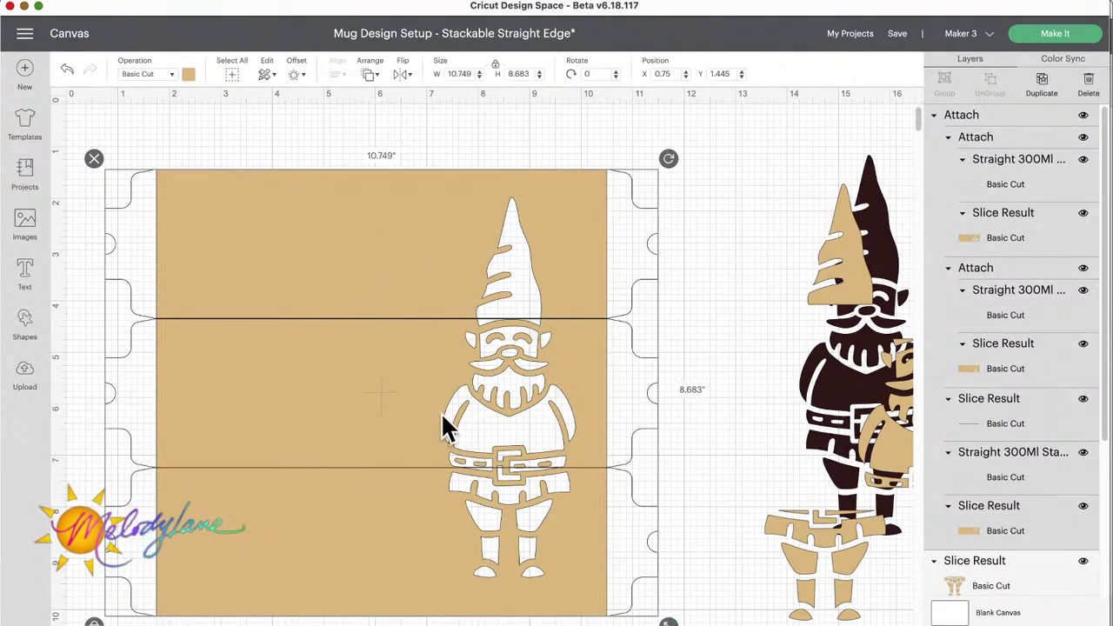
left_click_drag(250, 245, 271, 245)
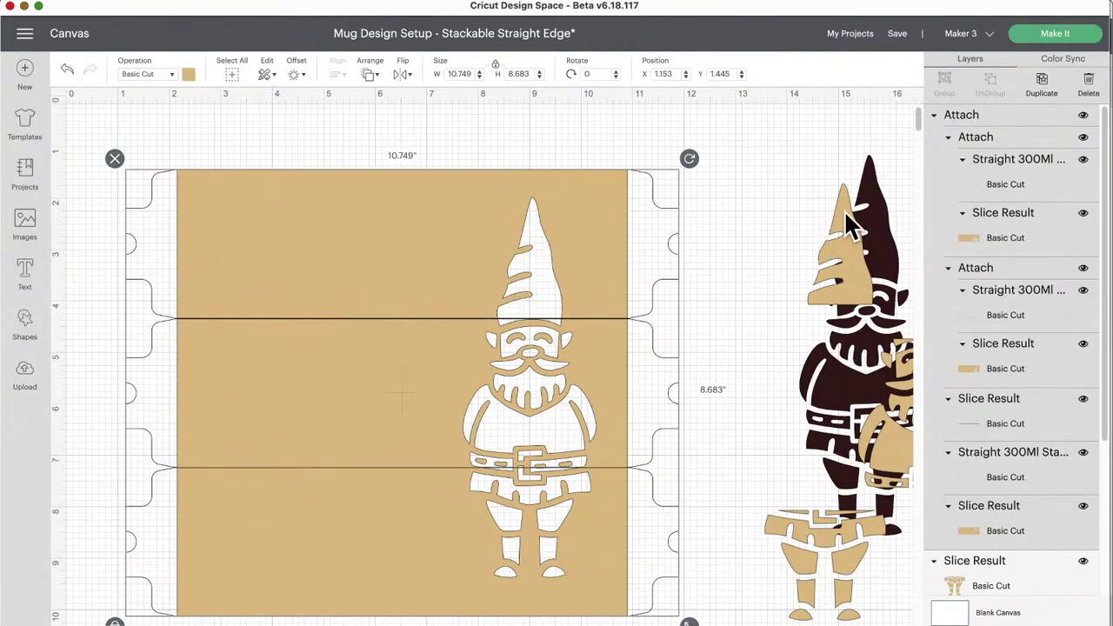
Fit the full dark gnome over the cutout at about X 7.736, Y 1.986, and return it beside the templates
left_click_drag(874, 208, 765, 310)
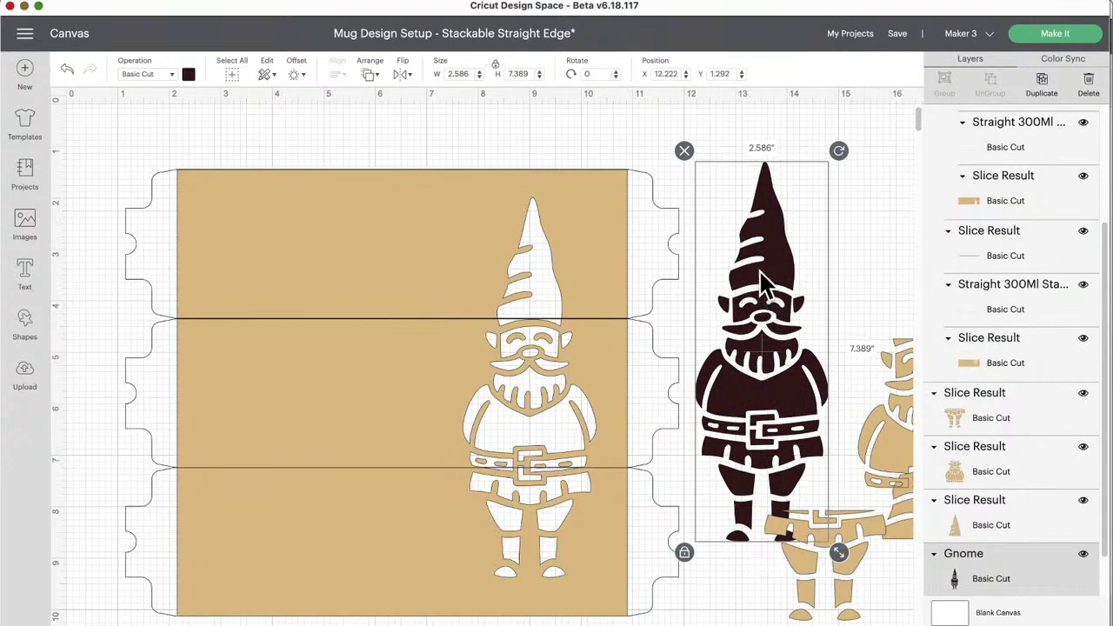
left_click_drag(763, 385, 532, 423)
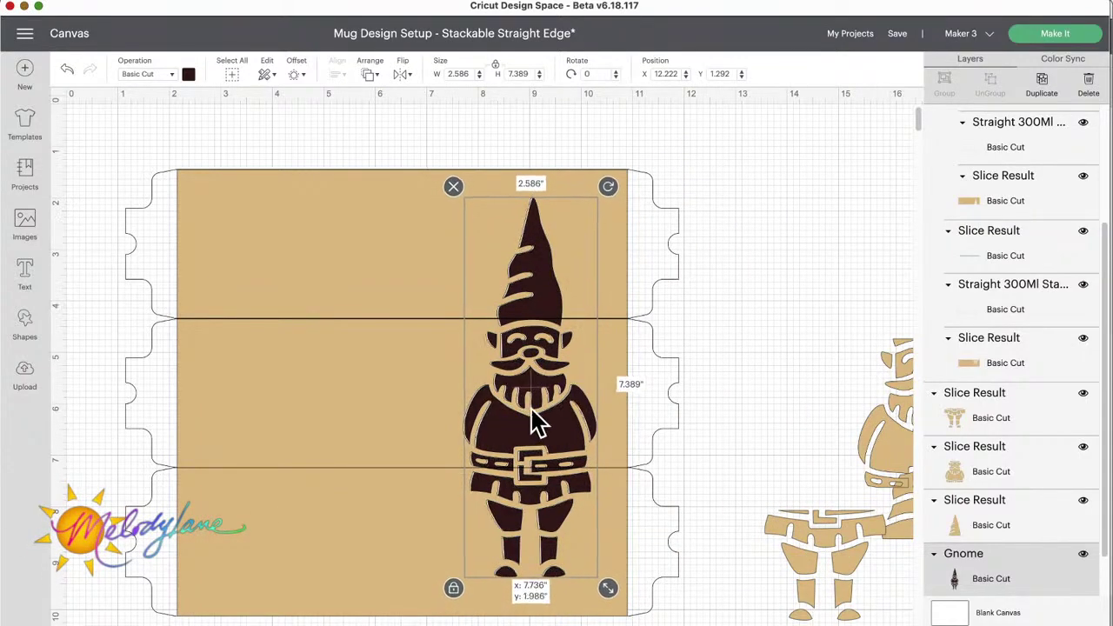
key("super+z")
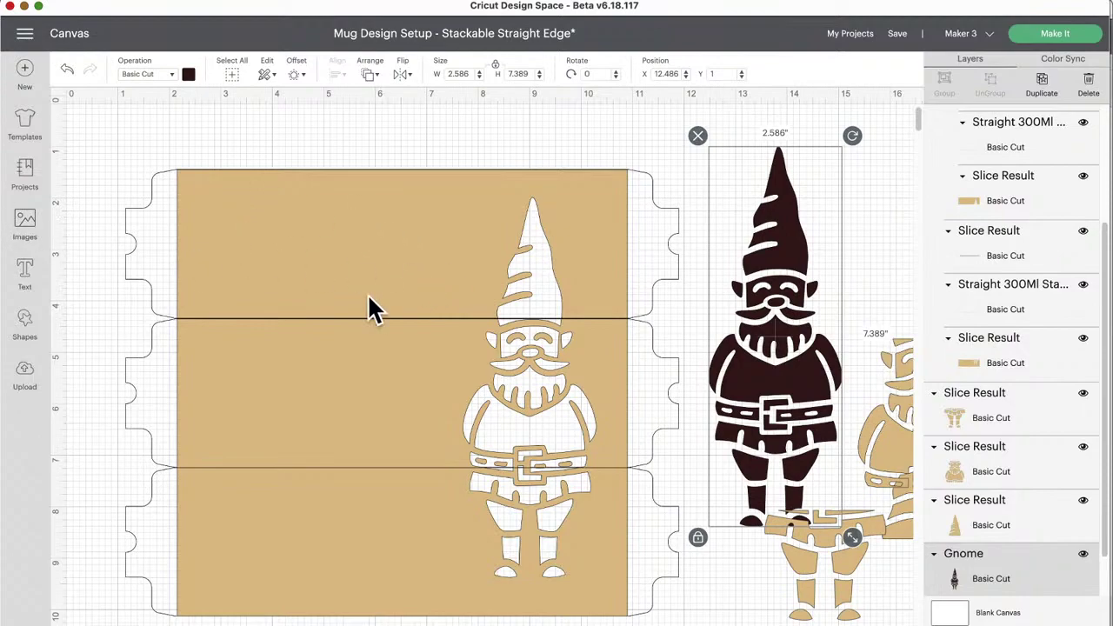
Add a rounded square at the tan area's upper-left corner, and stretch it to about 8.764 by 8.708 inches over the templates
left_click(23, 329)
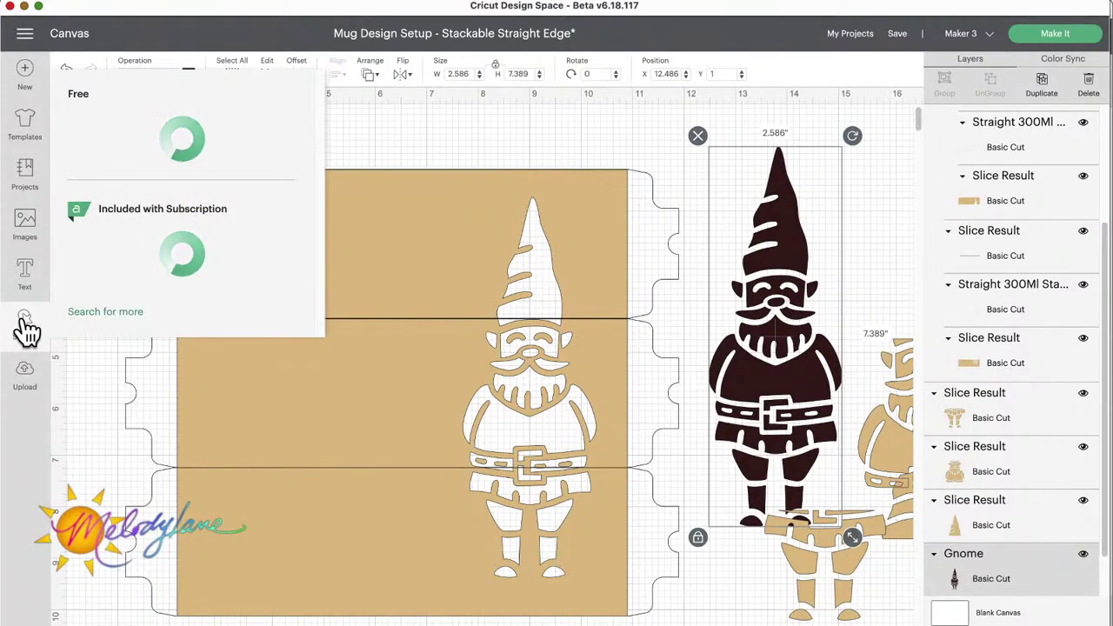
left_click(90, 318)
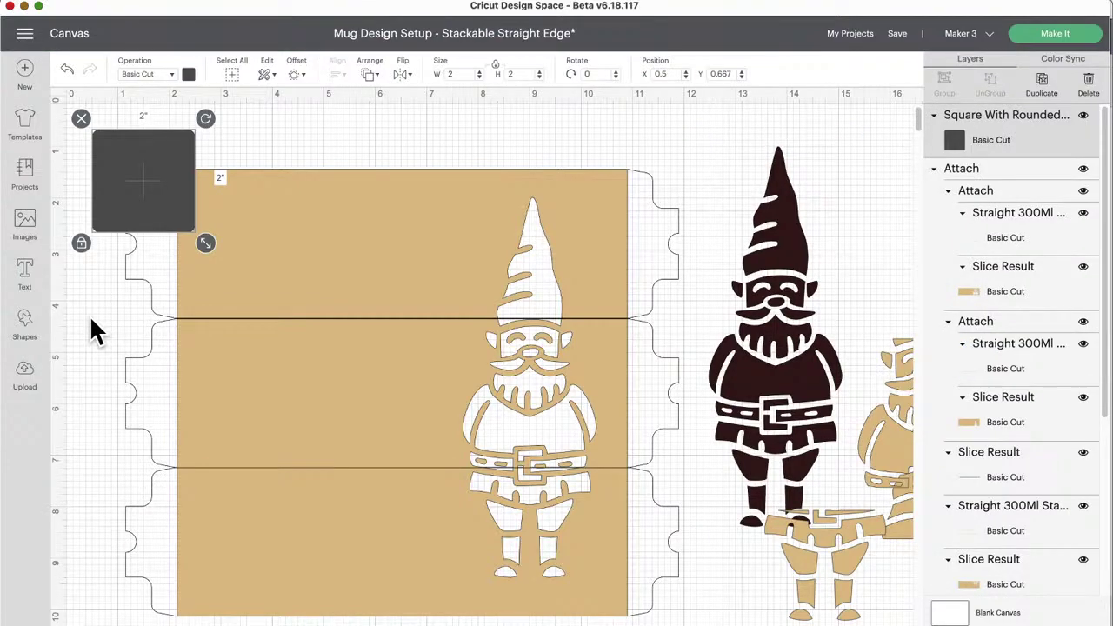
left_click_drag(131, 171, 216, 210)
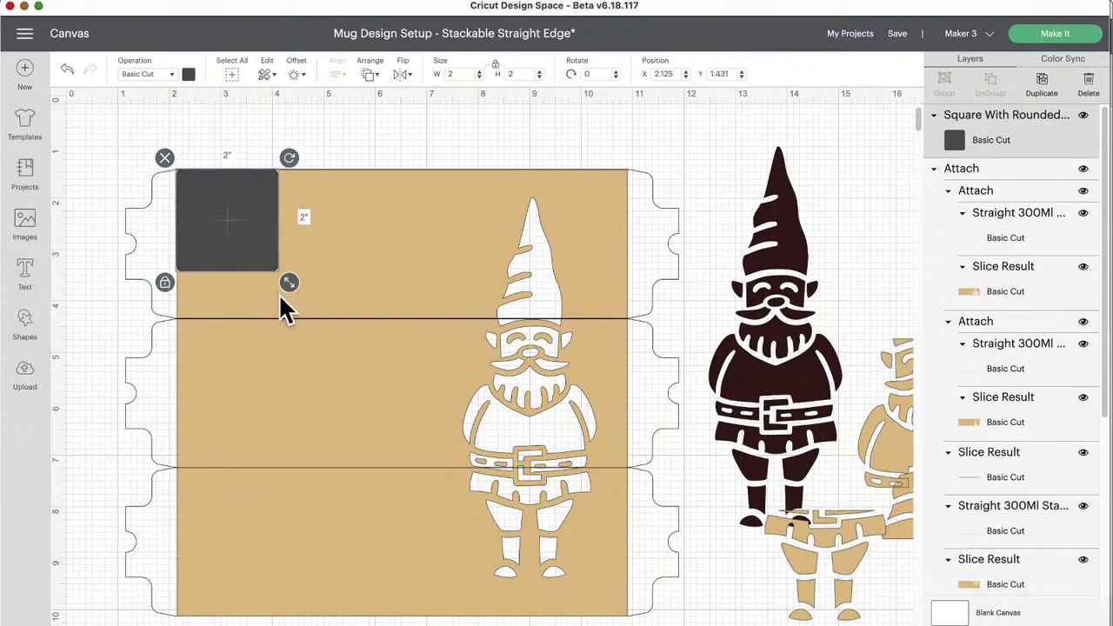
left_click_drag(289, 285, 639, 625)
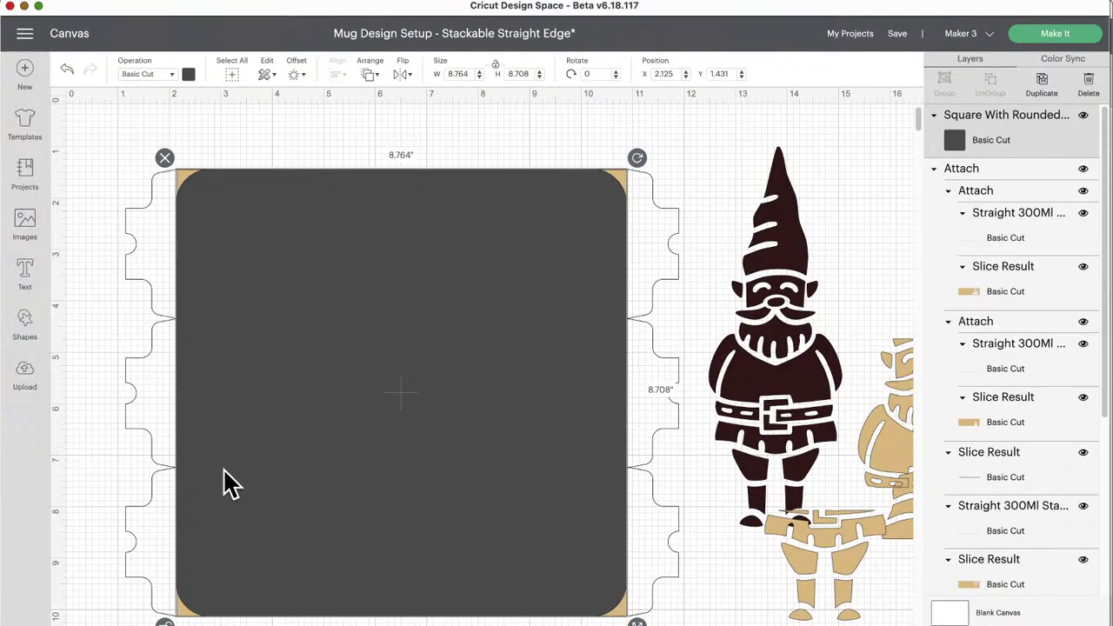
Move the large rounded square off the tan area and delete it
left_click_drag(447, 224, 506, 272)
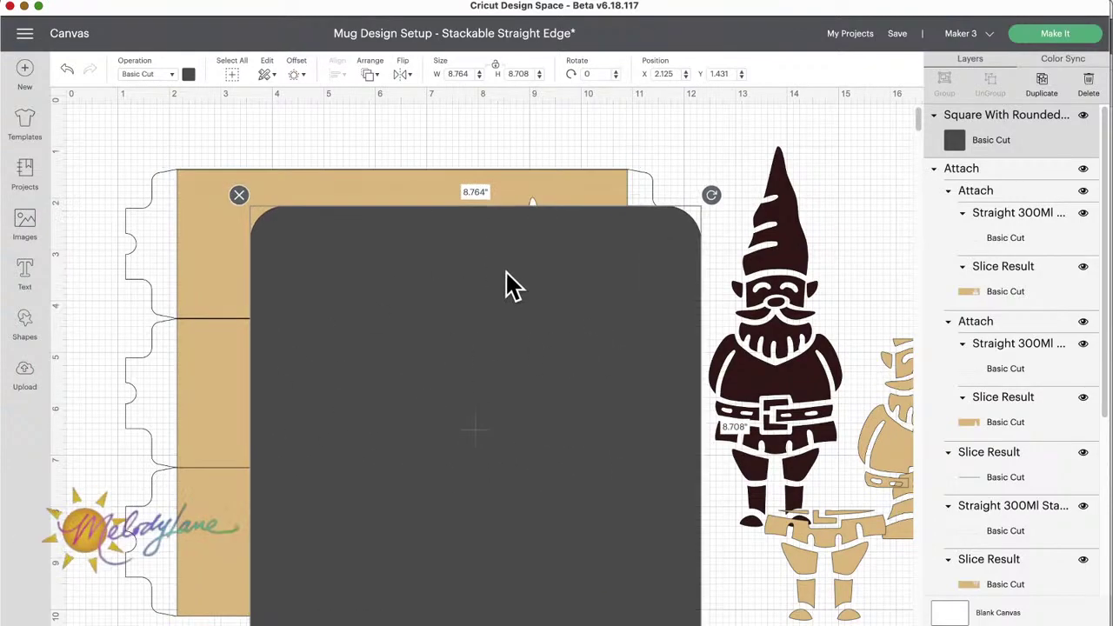
left_click(238, 194)
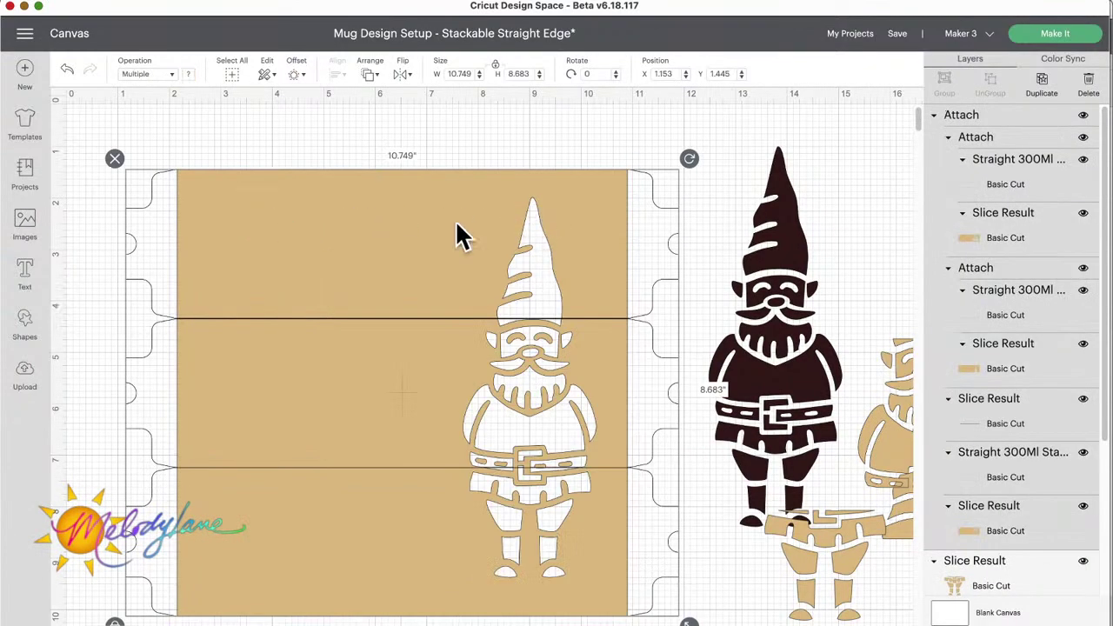